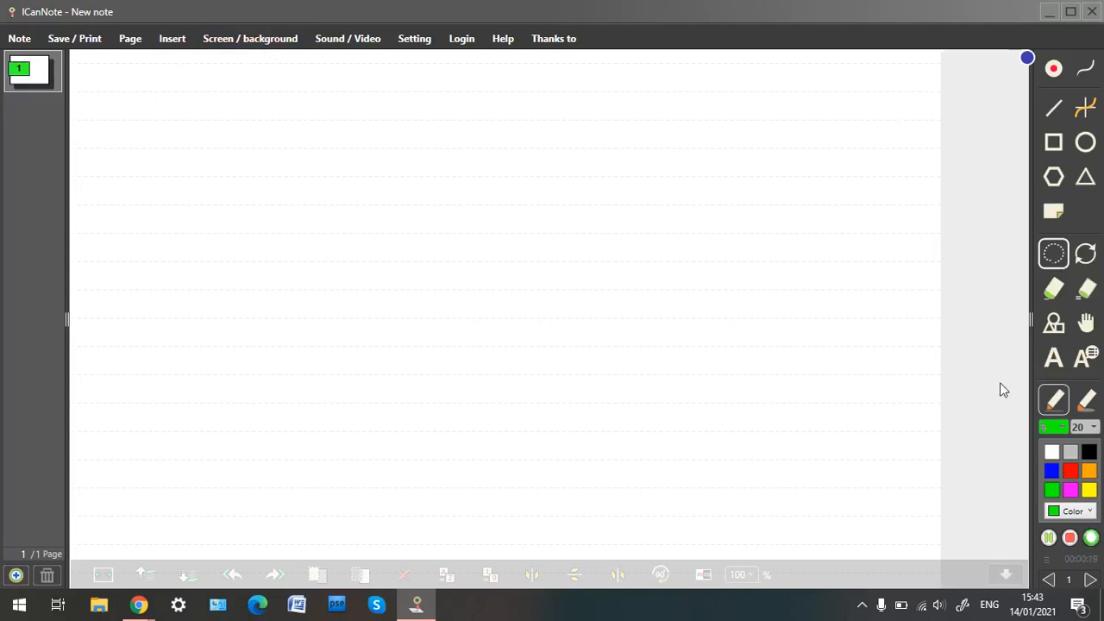
# Load the image file 13+ from the teaching folder onto the note page.
pyautogui.click(174, 40)
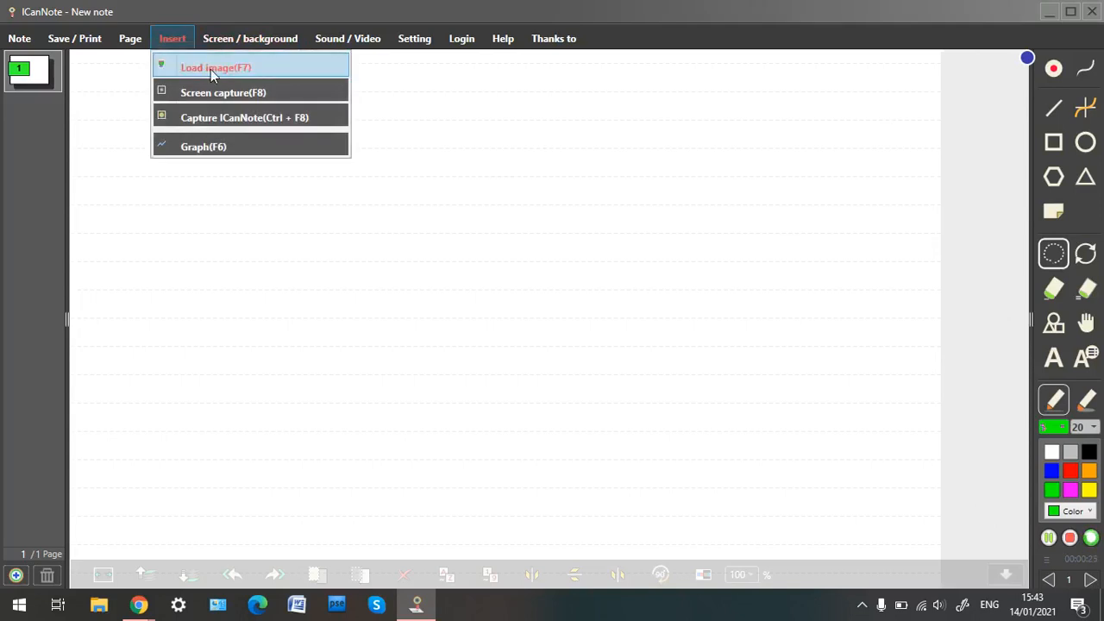
pyautogui.click(210, 69)
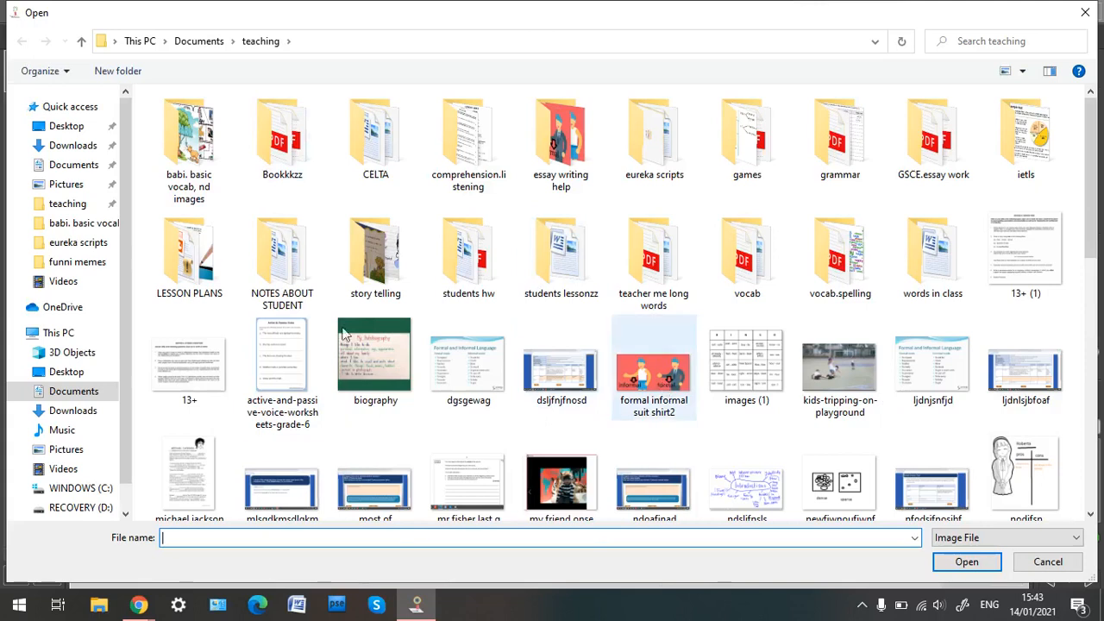
pyautogui.doubleClick(195, 364)
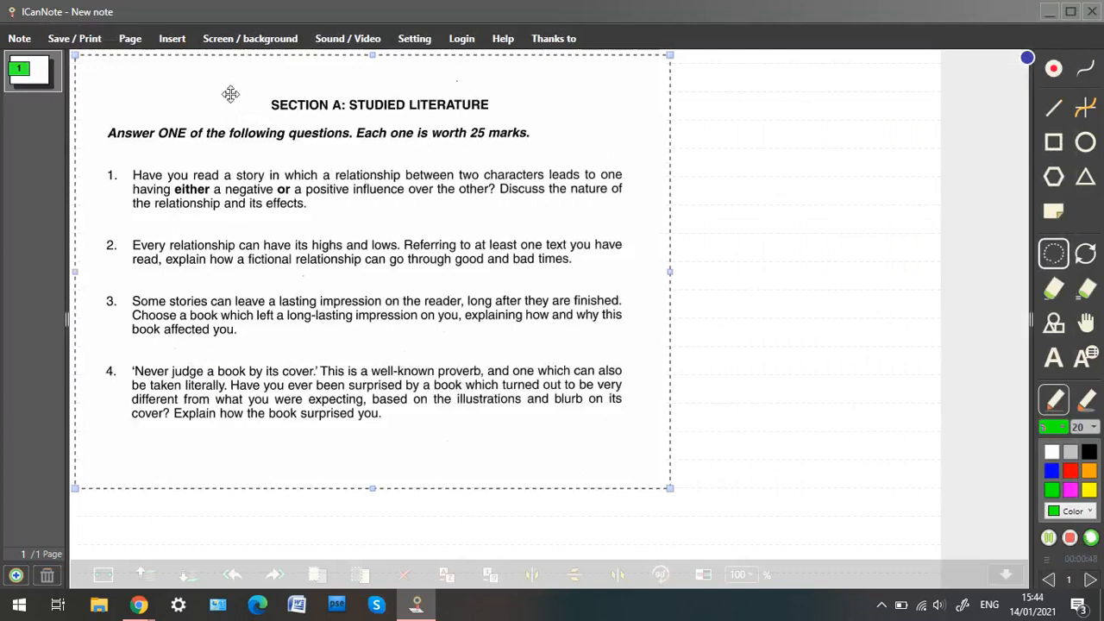
# Load the image category-image-Toys_1 from the babi. basic vocab, nd images folder onto the page.
pyautogui.click(172, 38)
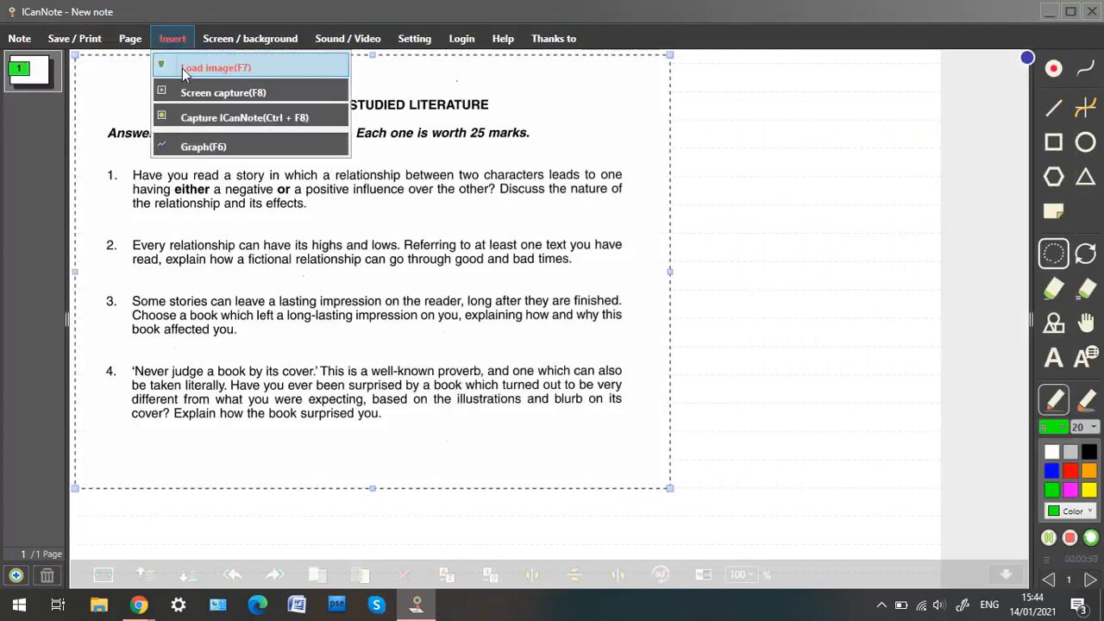
pyautogui.click(182, 69)
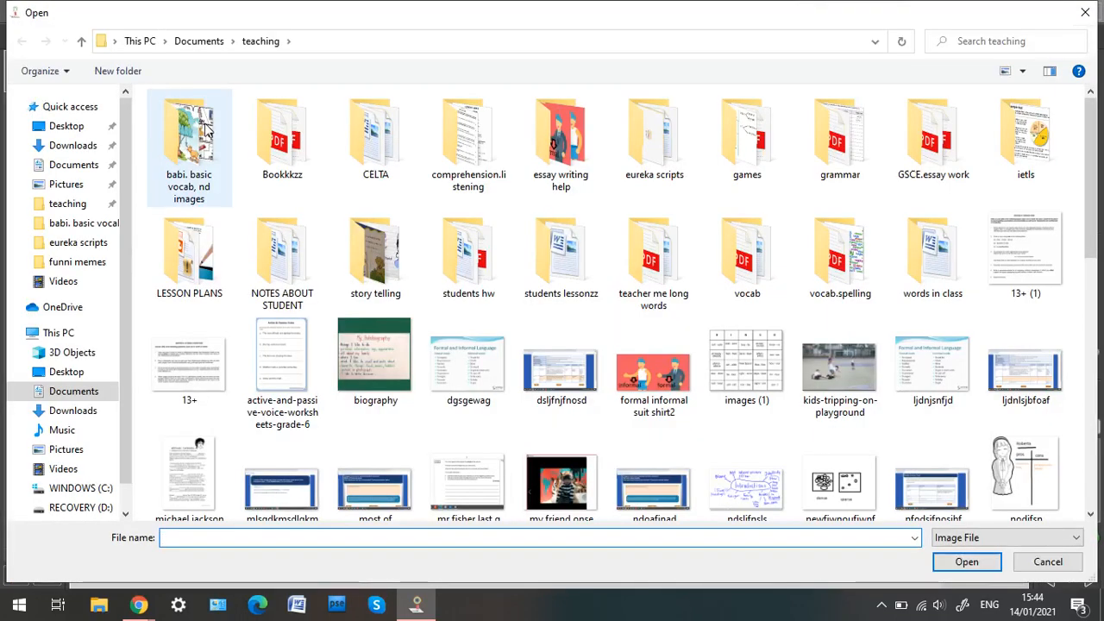
pyautogui.doubleClick(206, 129)
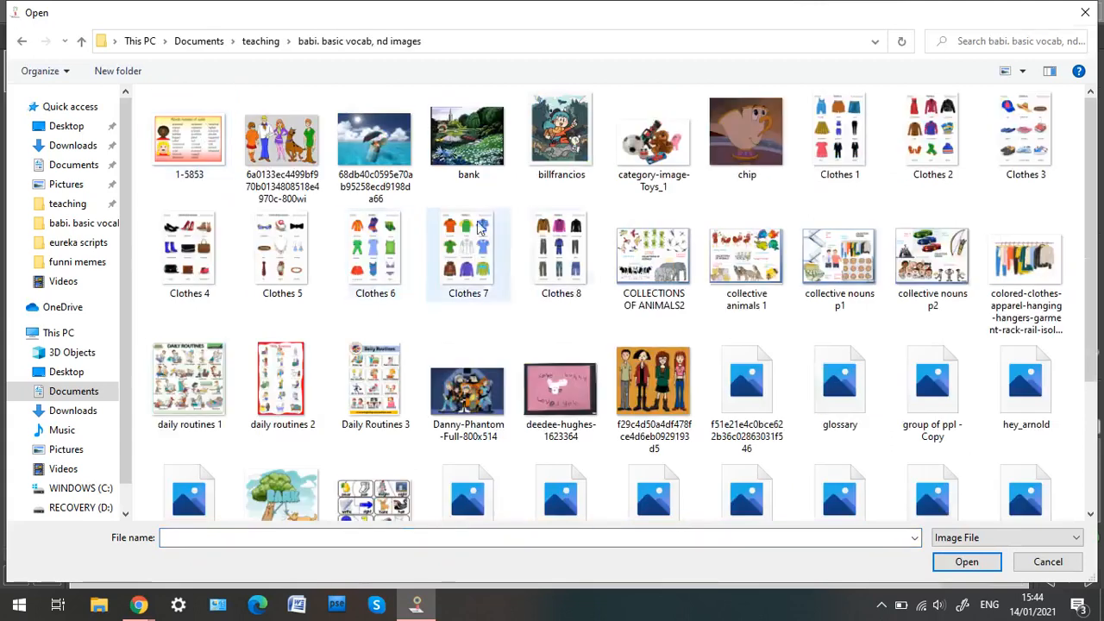
pyautogui.doubleClick(656, 154)
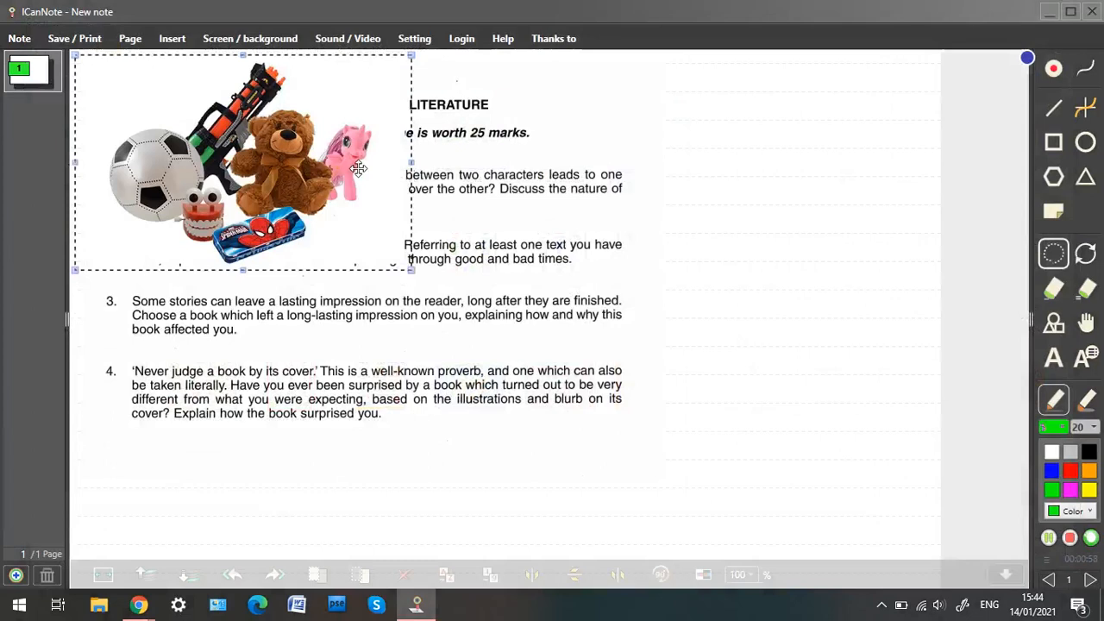
# Move the toys image to the upper right corner of the page, over the exam text.
pyautogui.moveTo(359, 169); pyautogui.dragTo(869, 181)
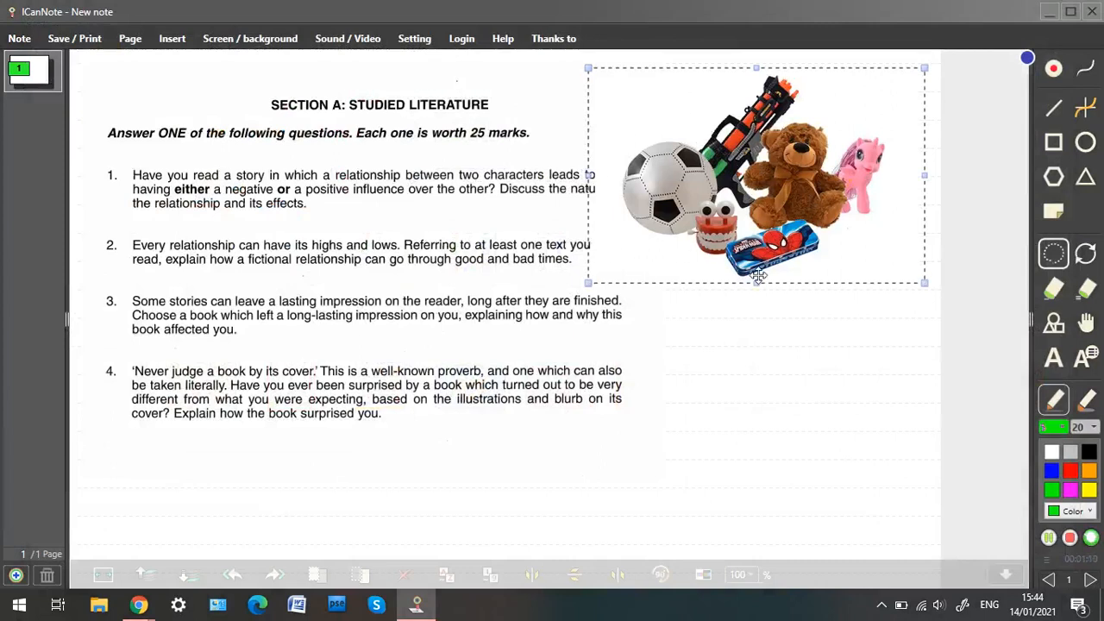
pyautogui.click(698, 488)
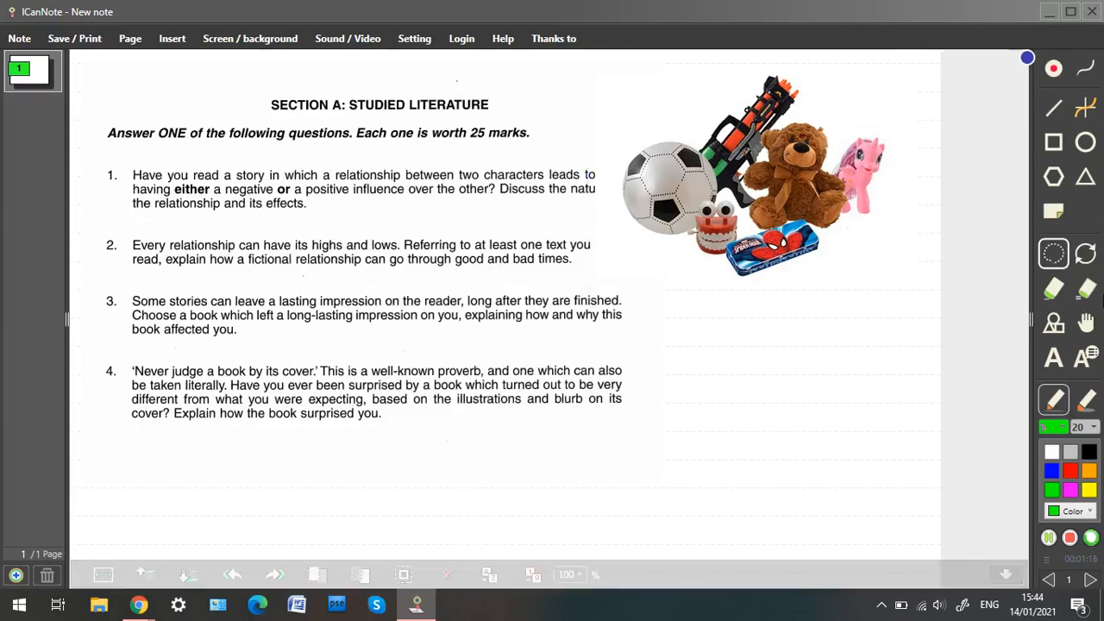
# Select everything on the page with the selection tool and delete it.
pyautogui.click(1053, 257)
pyautogui.moveTo(353, 488)
pyautogui.mouseDown()
pyautogui.moveTo(178, 448)
pyautogui.moveTo(116, 104)
pyautogui.moveTo(466, 55)
pyautogui.moveTo(673, 88)
pyautogui.moveTo(911, 150)
pyautogui.moveTo(833, 351)
pyautogui.moveTo(613, 441)
pyautogui.moveTo(377, 492)
pyautogui.moveTo(331, 488)
pyautogui.mouseUp()
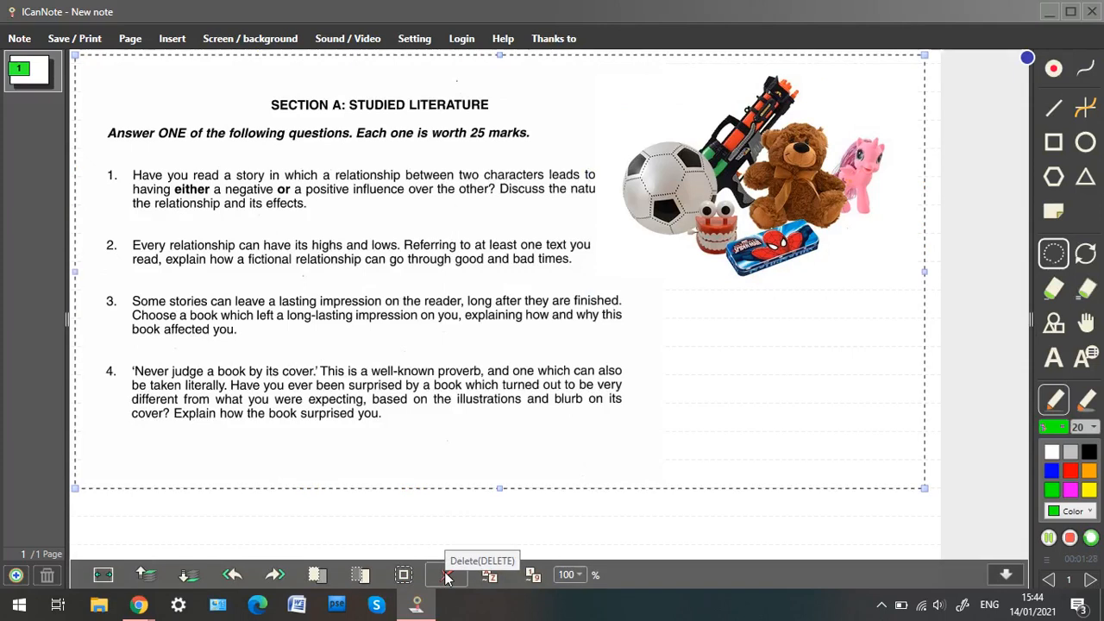
pyautogui.click(446, 576)
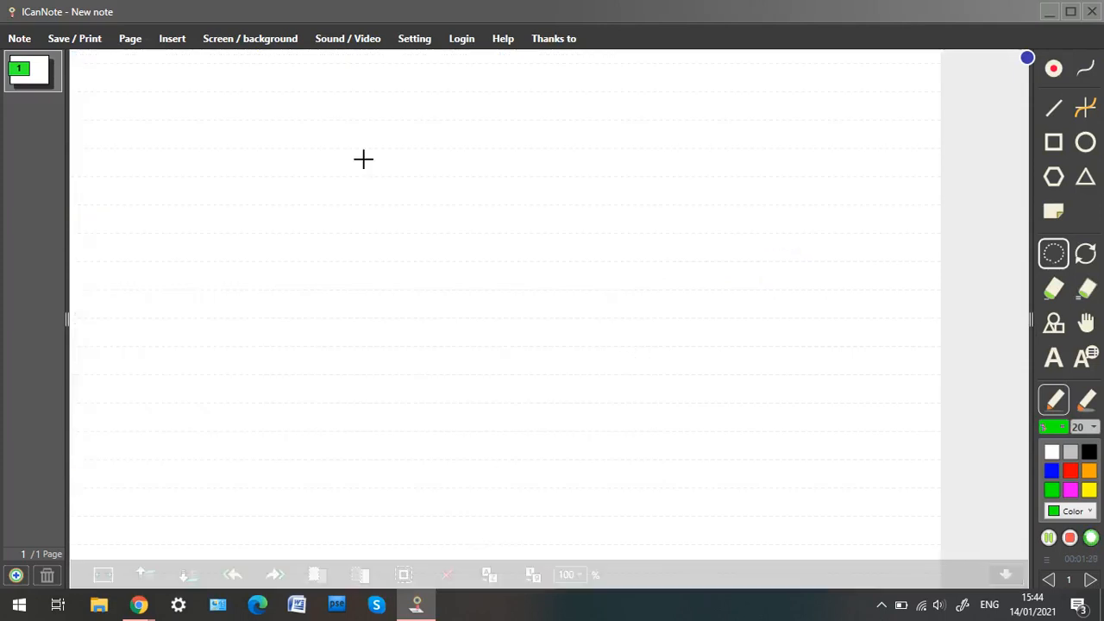
# Capture the Sample exam question and answer heading area of the BBC Bitesize page into the note.
pyautogui.click(236, 43)
pyautogui.moveTo(179, 42)
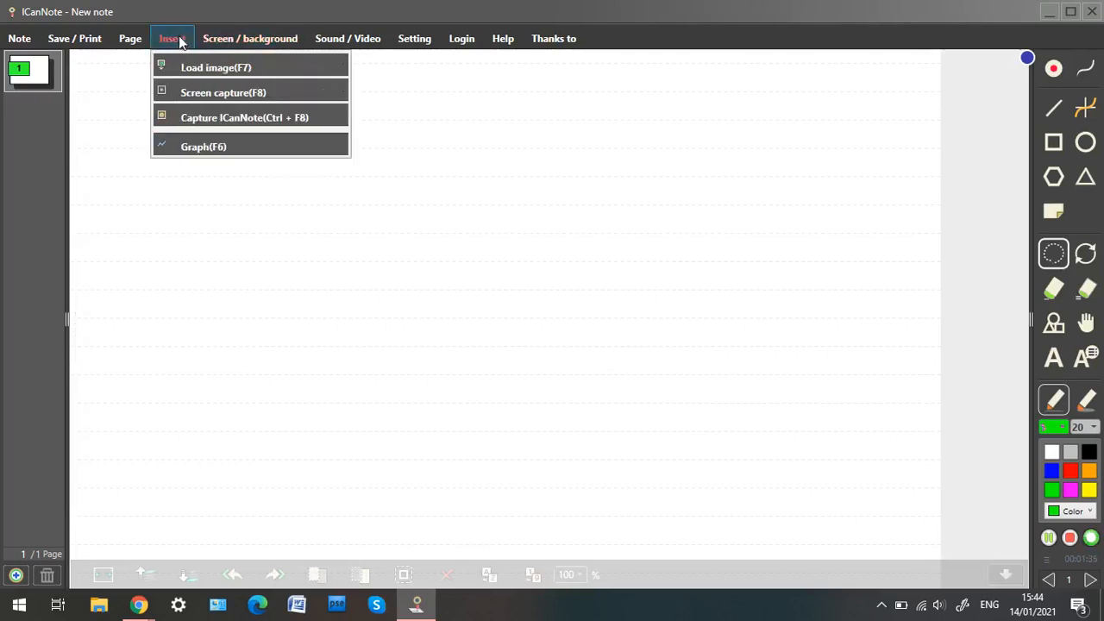
pyautogui.click(208, 93)
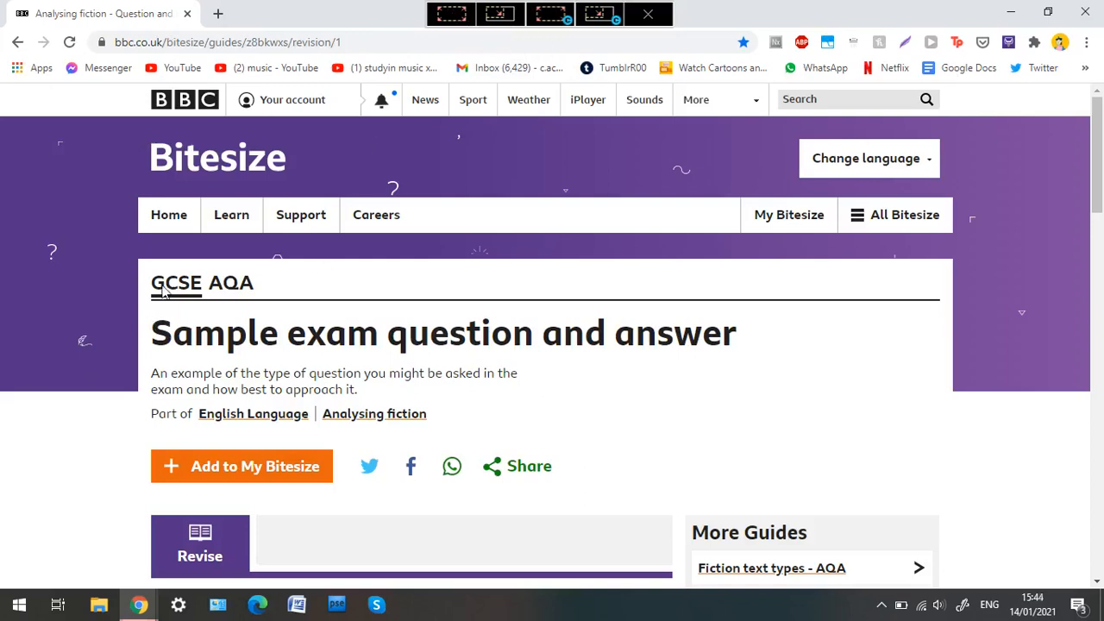
pyautogui.moveTo(145, 319); pyautogui.dragTo(753, 440)
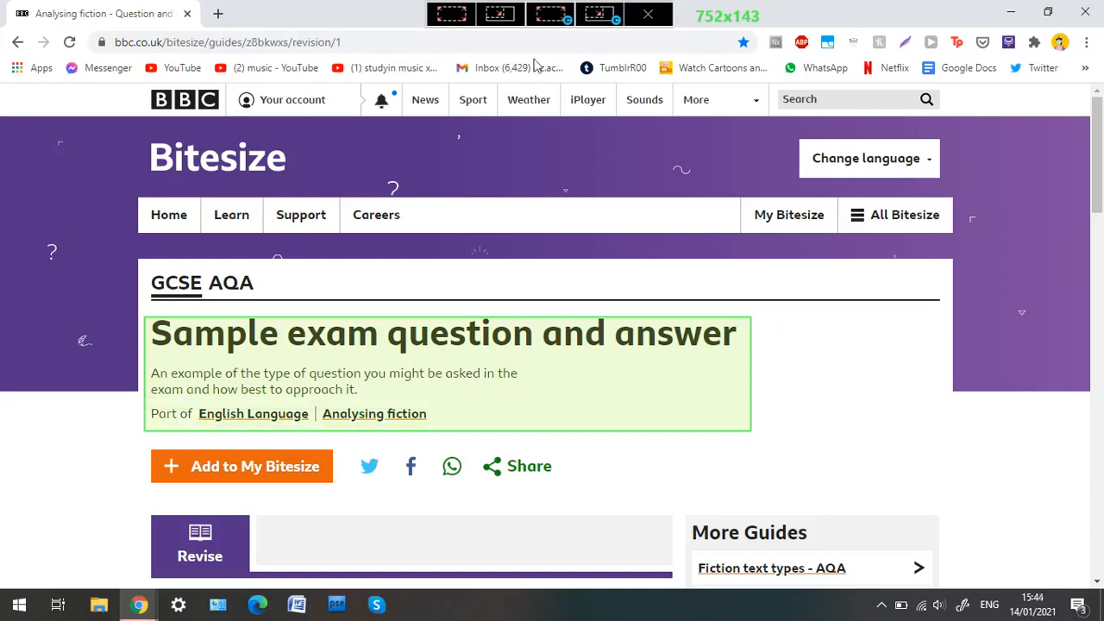
pyautogui.click(507, 17)
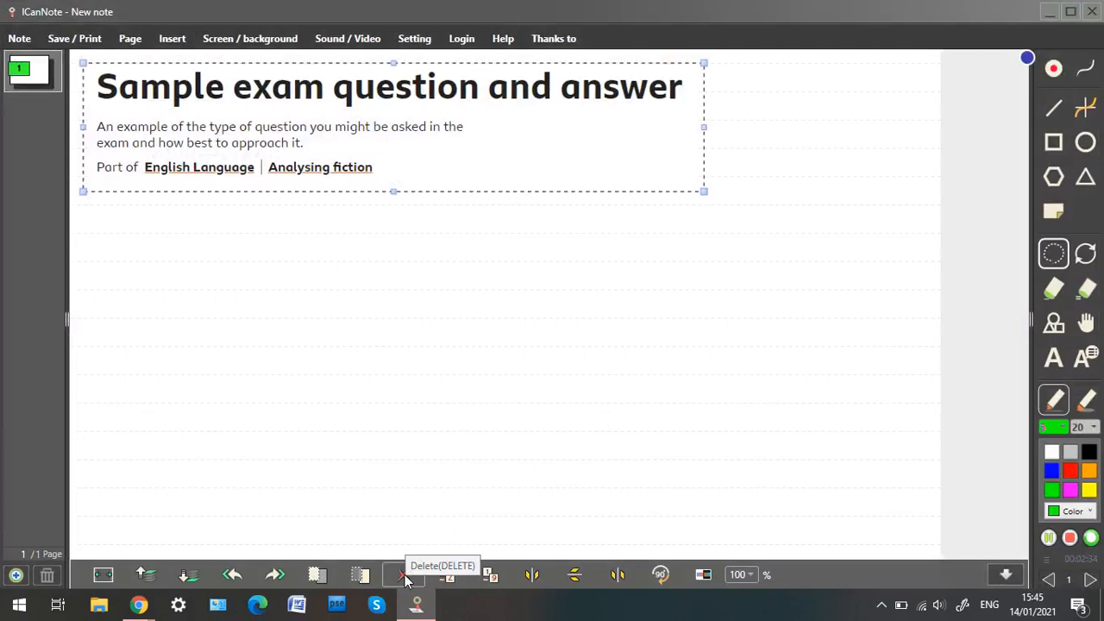
# Delete the captured screen image from the page.
pyautogui.click(404, 576)
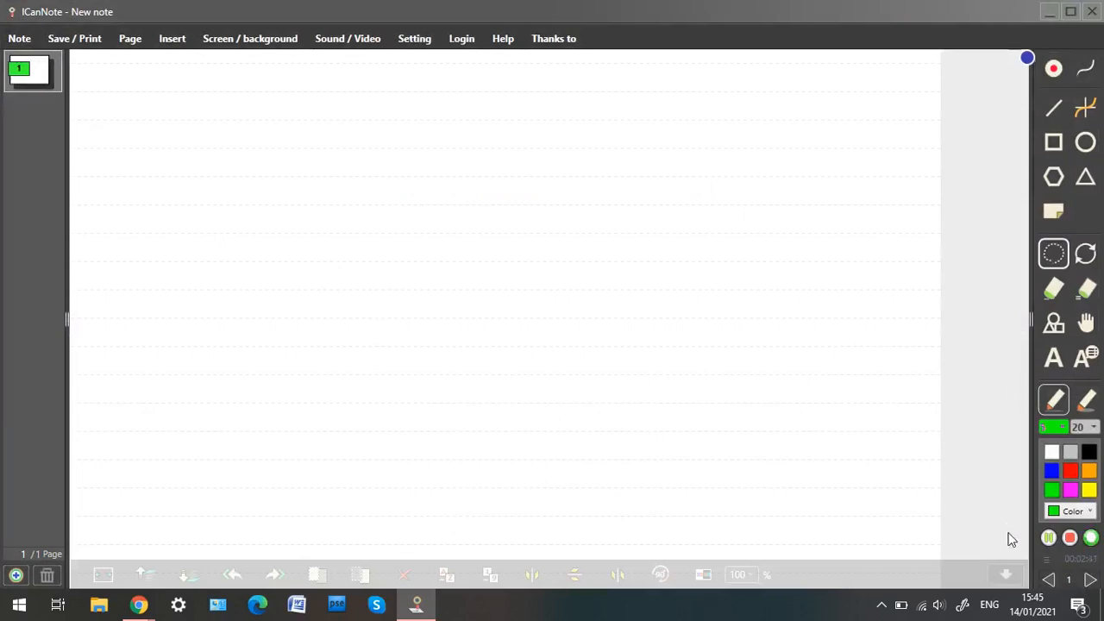
# With the freehand pen, write a green squiggle and a name along the top line of the page.
pyautogui.click(1051, 76)
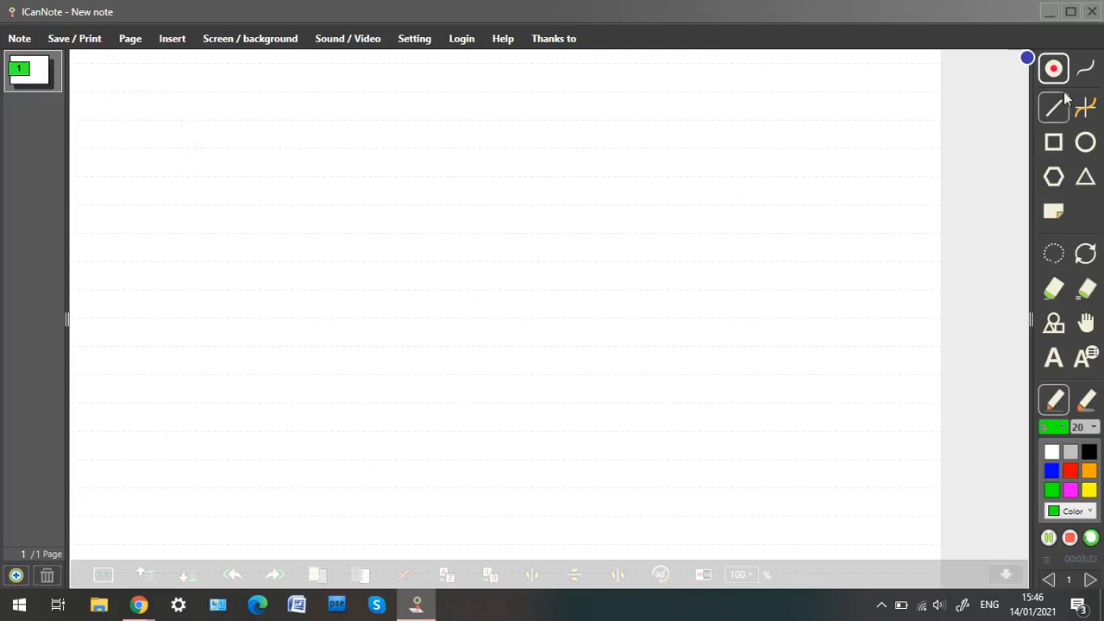
pyautogui.click(1083, 74)
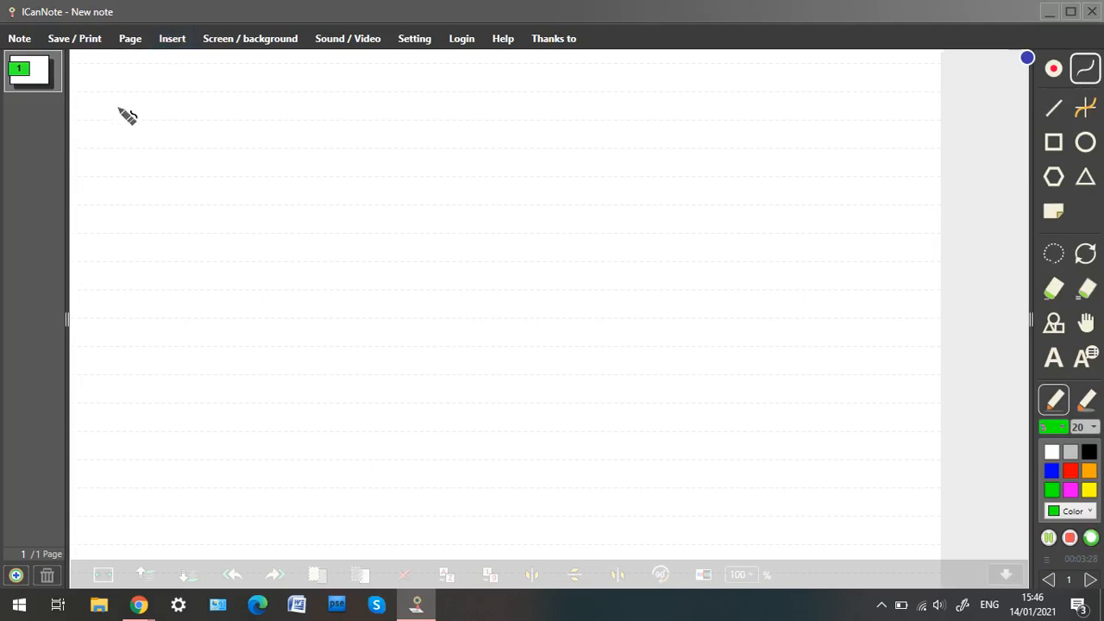
pyautogui.moveTo(103, 107)
pyautogui.mouseDown()
pyautogui.moveTo(181, 86)
pyautogui.moveTo(203, 110)
pyautogui.moveTo(244, 105)
pyautogui.mouseUp()
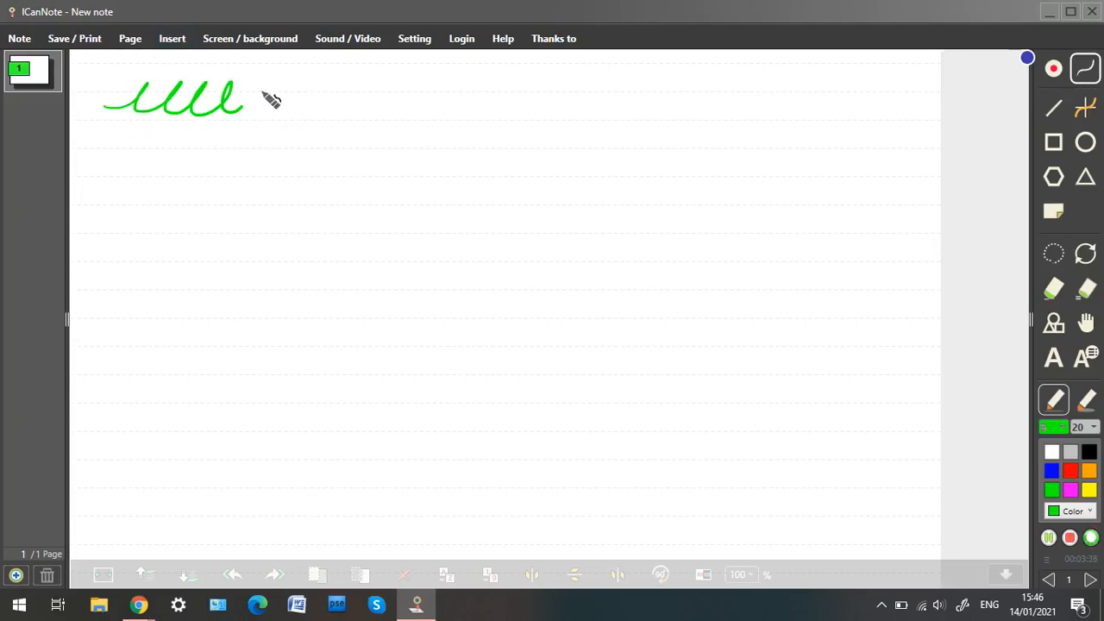
pyautogui.moveTo(292, 81)
pyautogui.mouseDown()
pyautogui.moveTo(293, 103)
pyautogui.moveTo(357, 112)
pyautogui.moveTo(402, 106)
pyautogui.moveTo(421, 84)
pyautogui.moveTo(462, 102)
pyautogui.mouseUp()
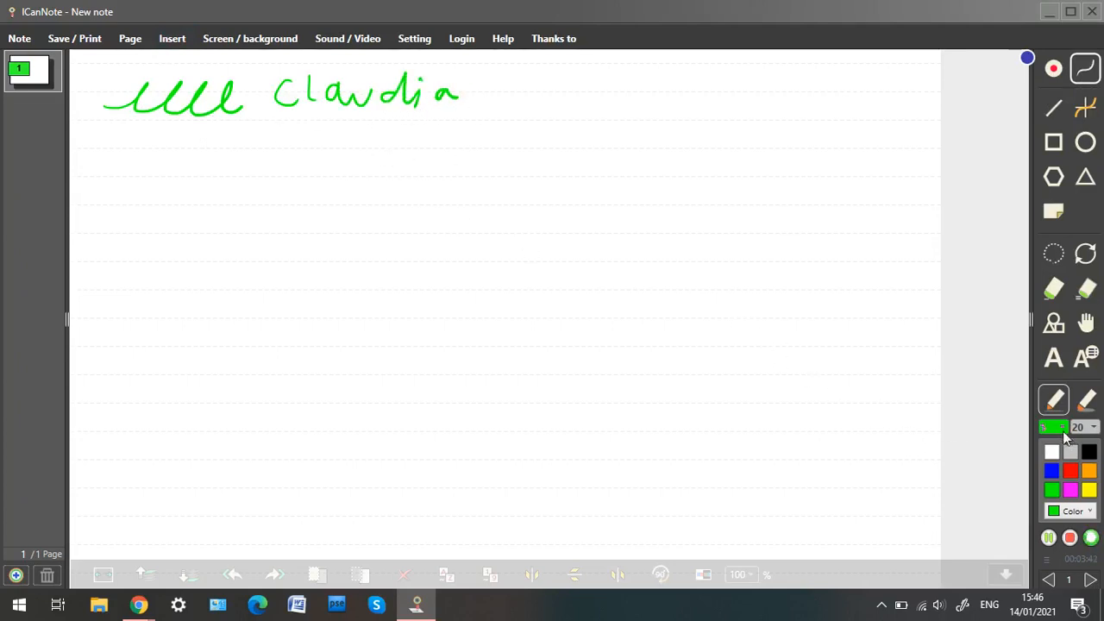
# Increase the pen thickness and draw a thicker green squiggle on the line below.
pyautogui.click(1081, 512)
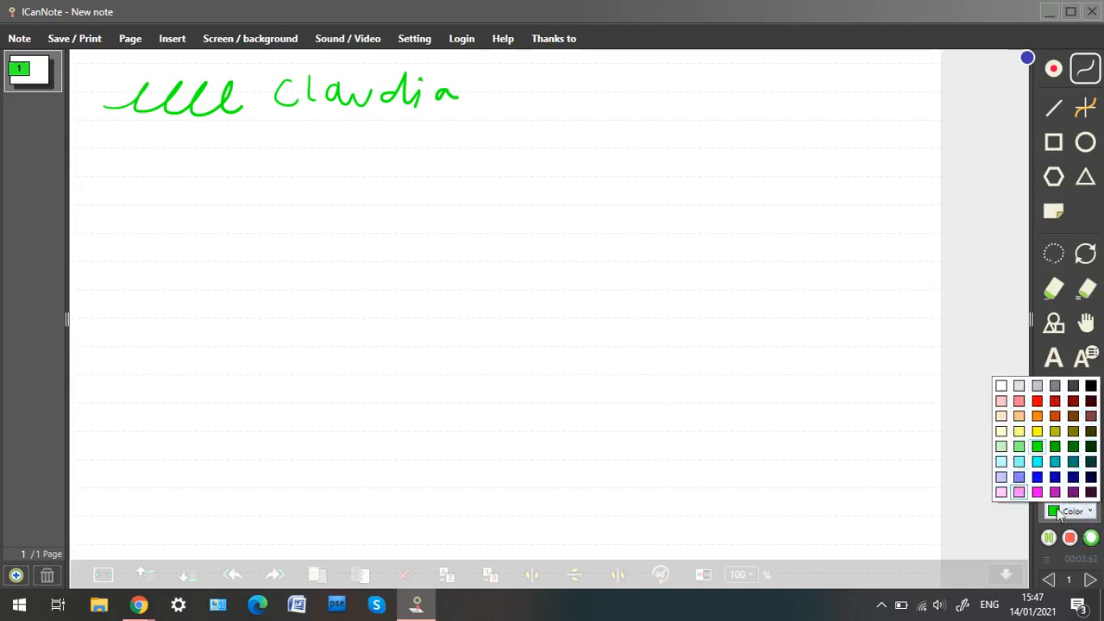
pyautogui.click(1078, 514)
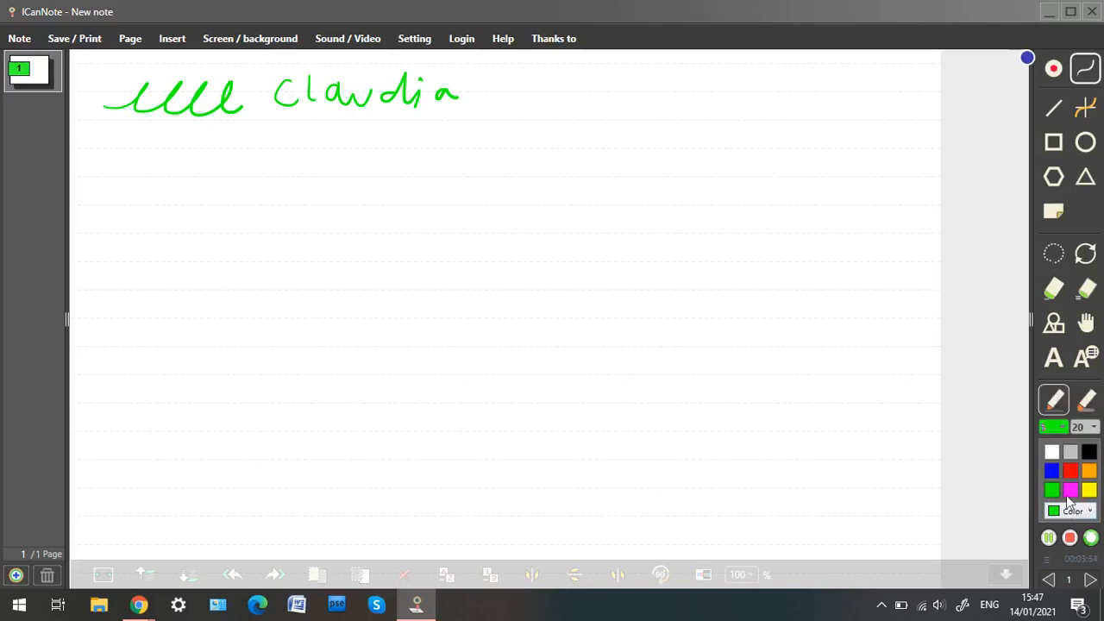
pyautogui.click(1063, 430)
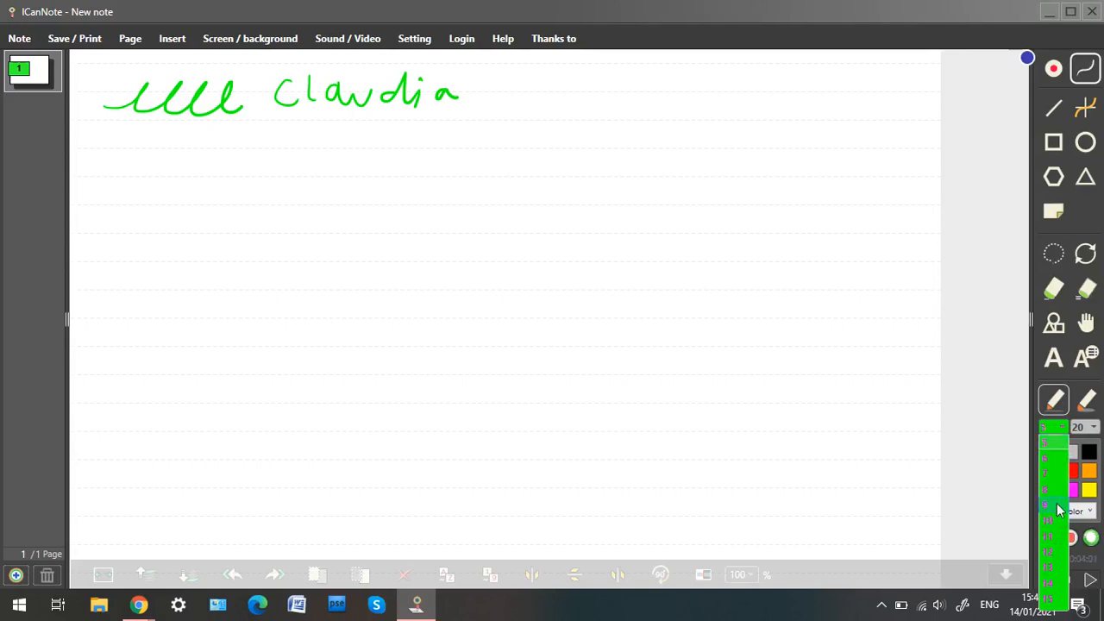
pyautogui.click(1057, 569)
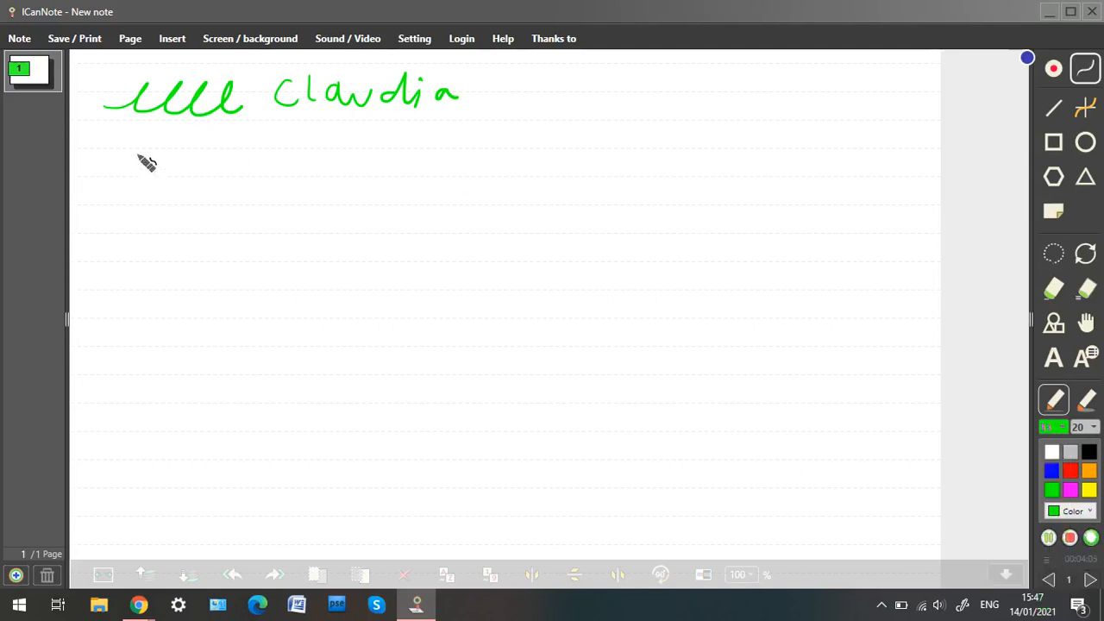
pyautogui.moveTo(104, 149); pyautogui.dragTo(263, 162)
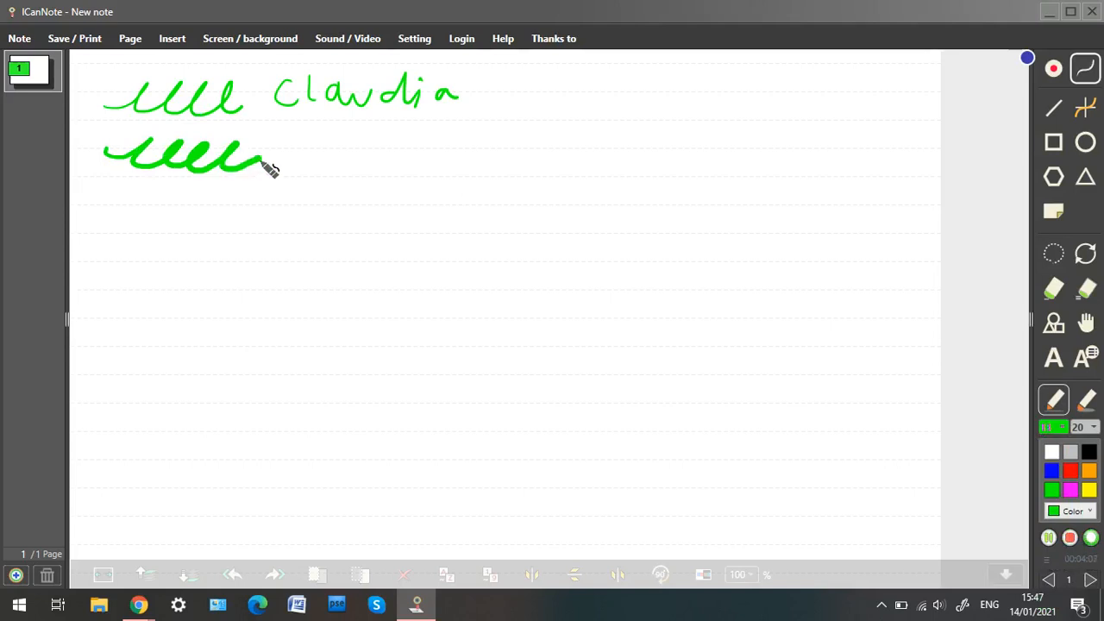
# Reduce the pen thickness again from the size list.
pyautogui.click(1053, 427)
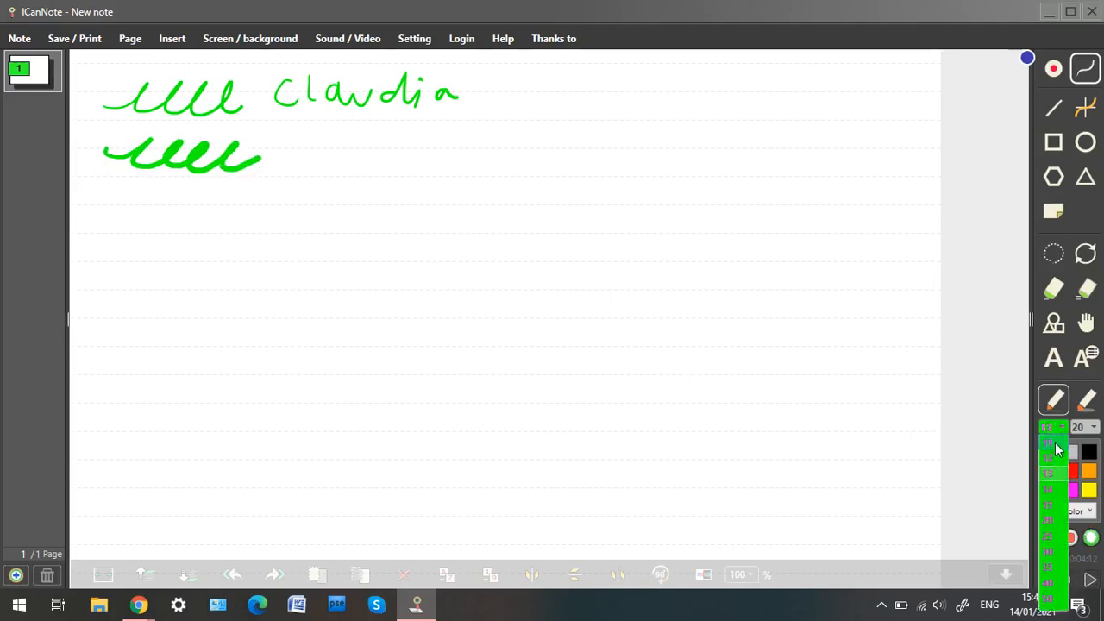
pyautogui.keyDown('shift'); pyautogui.click(1060, 446); pyautogui.keyUp('shift')
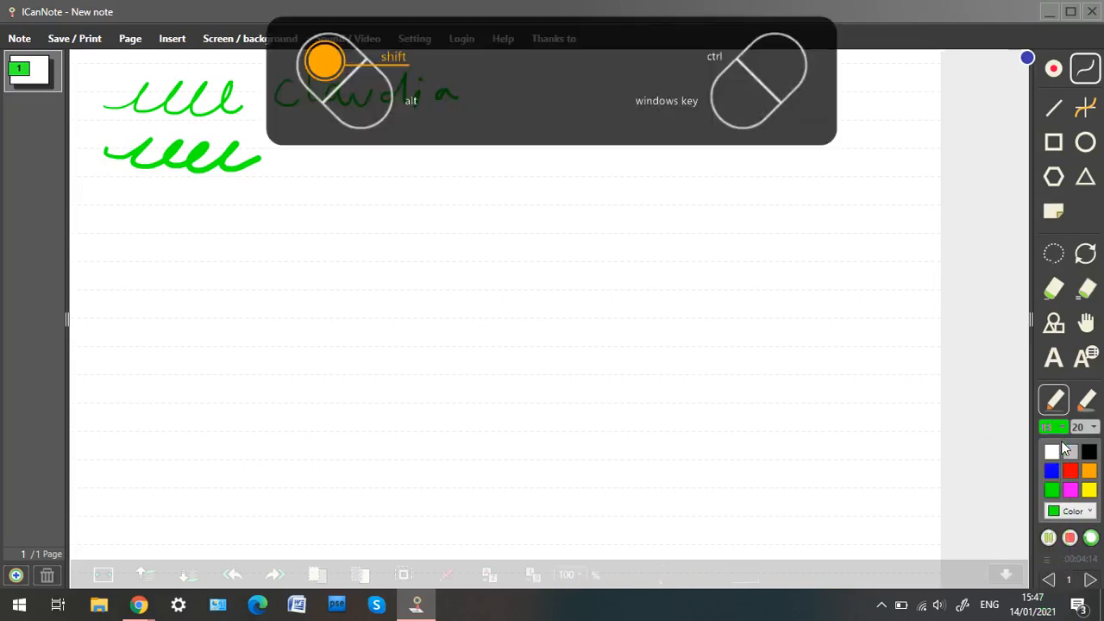
pyautogui.click(1059, 429)
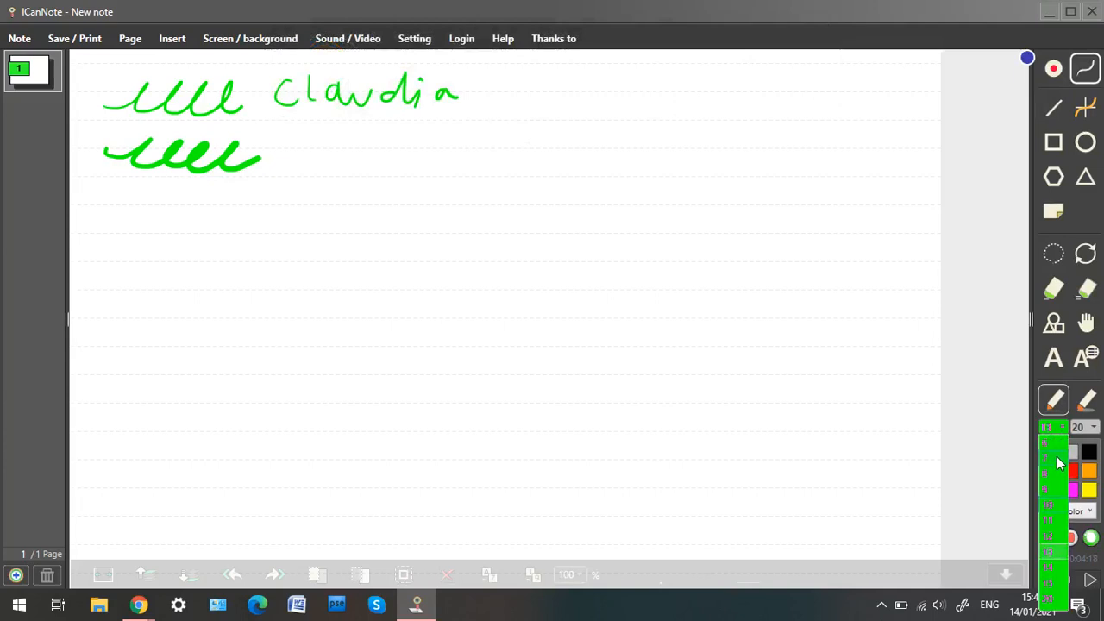
pyautogui.scroll(1, 1059, 463)
pyautogui.click(1059, 464)
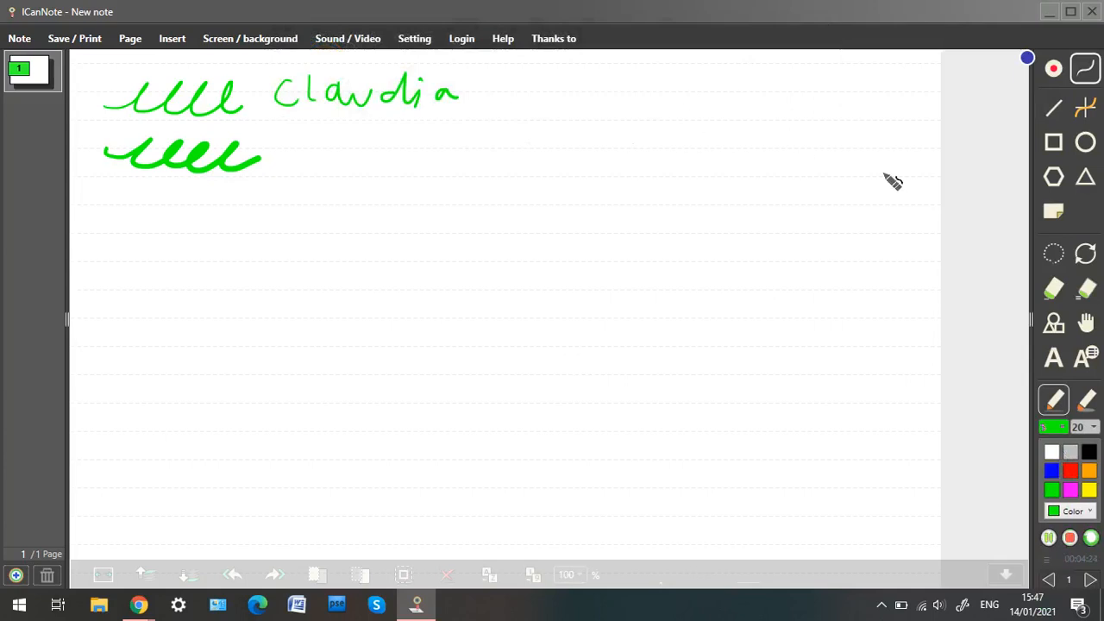
# Switch to the highlighter and highlight the first green squiggle.
pyautogui.click(1085, 402)
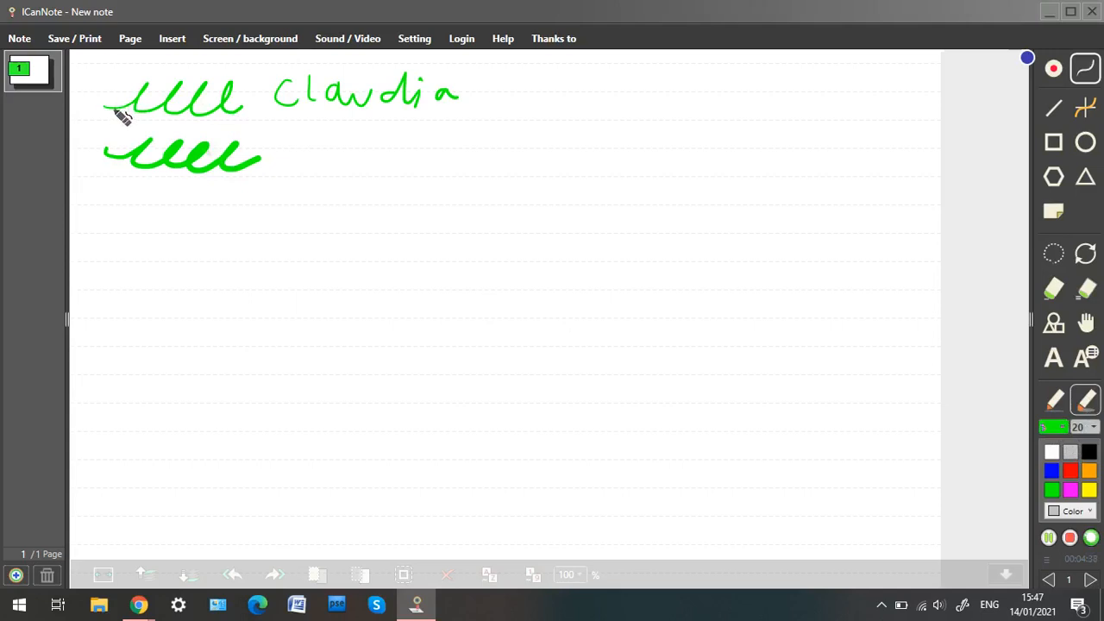
pyautogui.moveTo(122, 113)
pyautogui.mouseDown()
pyautogui.moveTo(254, 109)
pyautogui.moveTo(134, 107)
pyautogui.moveTo(173, 107)
pyautogui.moveTo(146, 115)
pyautogui.moveTo(176, 111)
pyautogui.moveTo(137, 102)
pyautogui.moveTo(123, 115)
pyautogui.moveTo(207, 92)
pyautogui.moveTo(212, 108)
pyautogui.moveTo(241, 96)
pyautogui.moveTo(259, 107)
pyautogui.mouseUp()
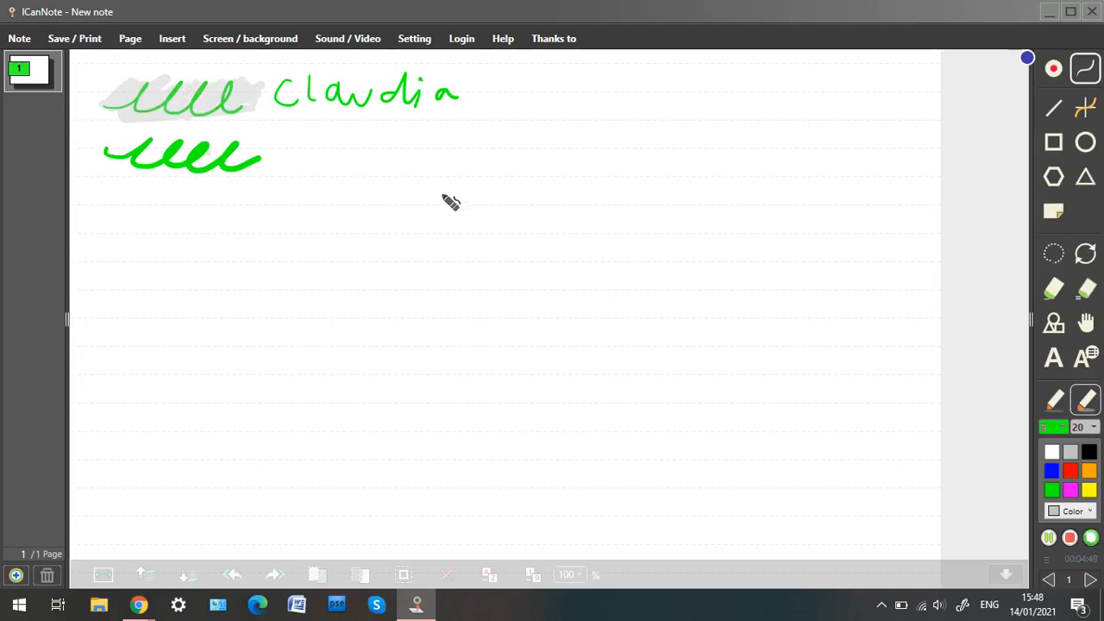
# Set the highlighter size to 9 and highlight the handwritten name.
pyautogui.click(1092, 427)
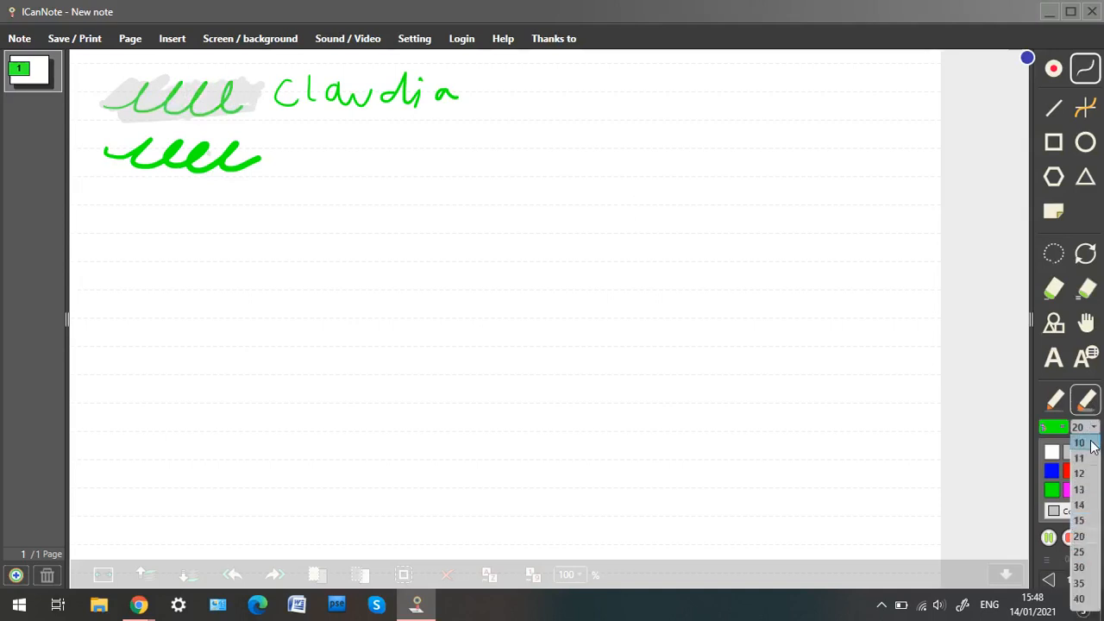
pyautogui.scroll(1, 1093, 445)
pyautogui.click(1091, 458)
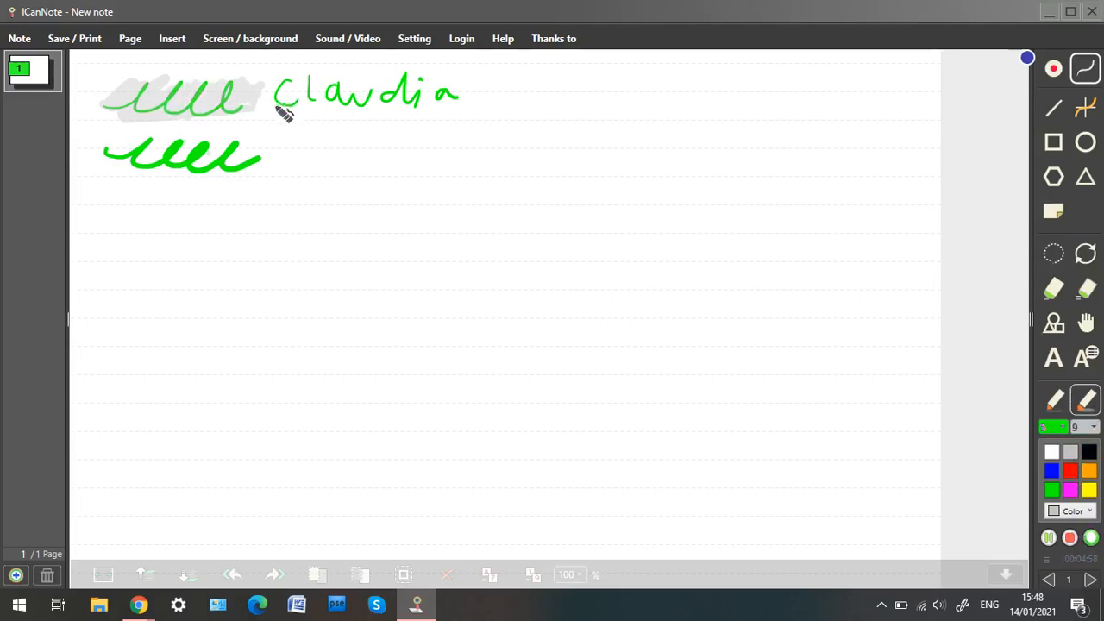
pyautogui.moveTo(277, 102)
pyautogui.mouseDown()
pyautogui.moveTo(353, 92)
pyautogui.moveTo(438, 101)
pyautogui.moveTo(296, 108)
pyautogui.moveTo(364, 90)
pyautogui.moveTo(280, 94)
pyautogui.moveTo(330, 94)
pyautogui.mouseUp()
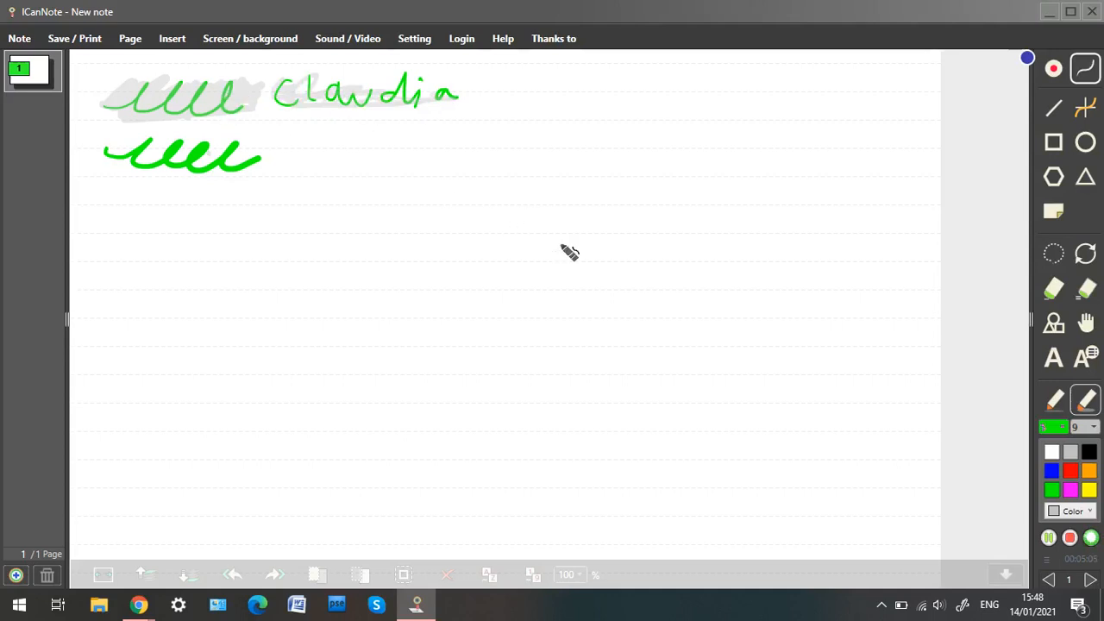
# Set the highlighter size to 20.
pyautogui.click(1094, 428)
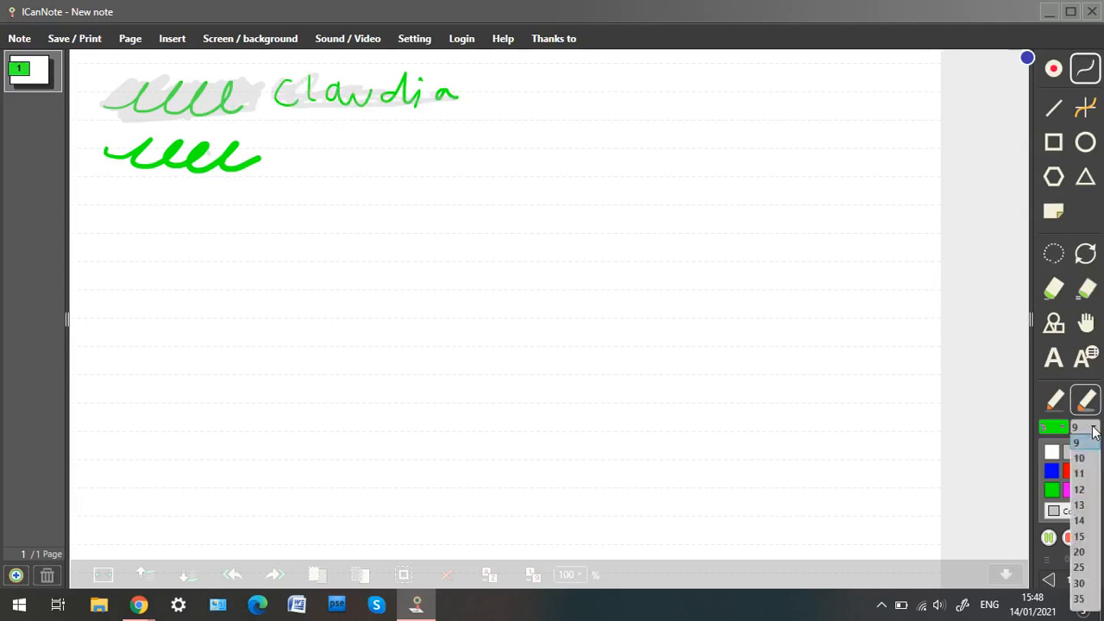
pyautogui.click(1085, 553)
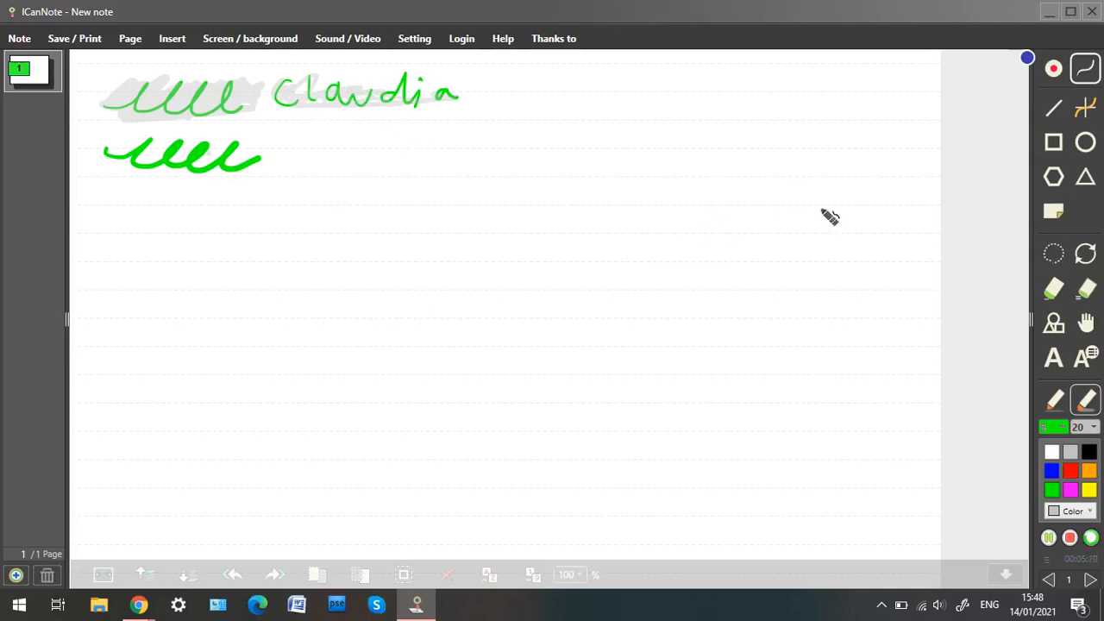
# Switch back to the pen in red and draw a freehand line under the green squiggles.
pyautogui.click(1051, 112)
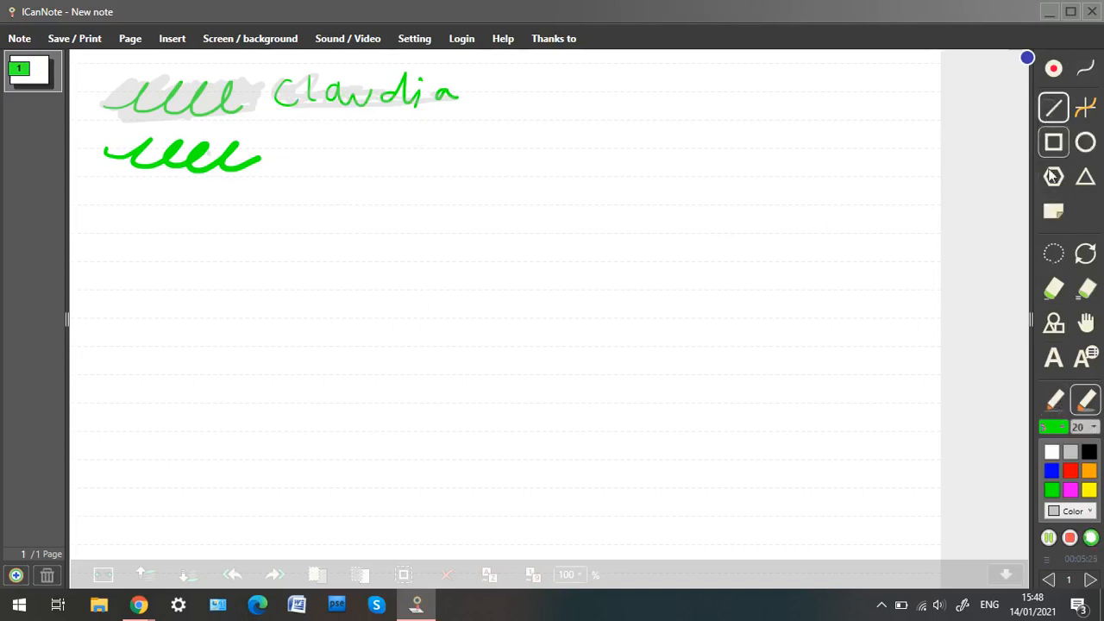
pyautogui.click(1057, 400)
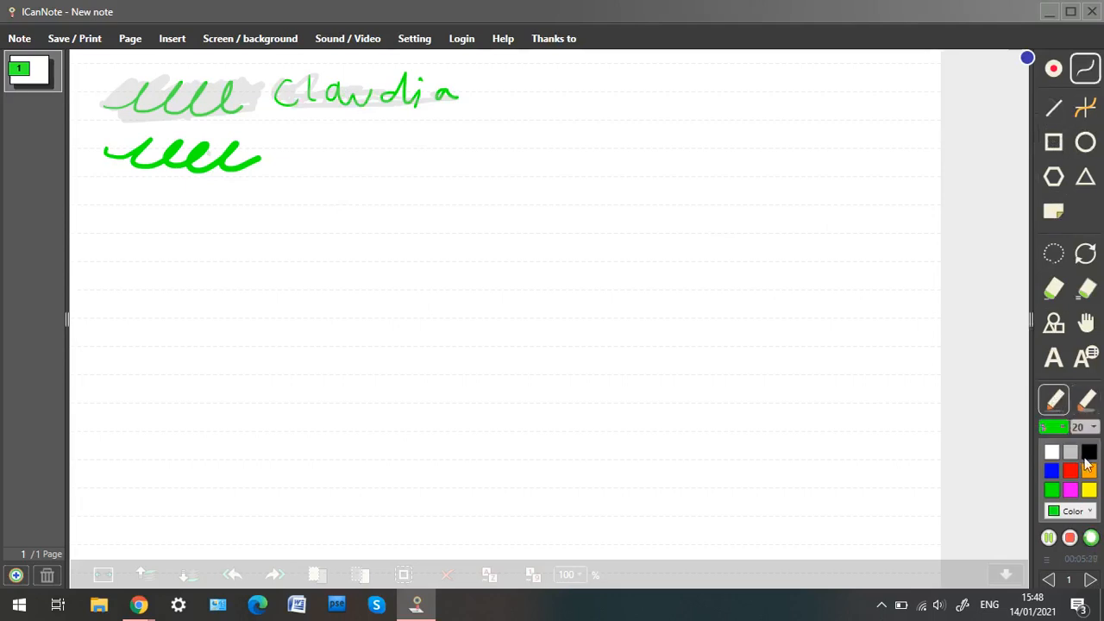
pyautogui.click(1073, 473)
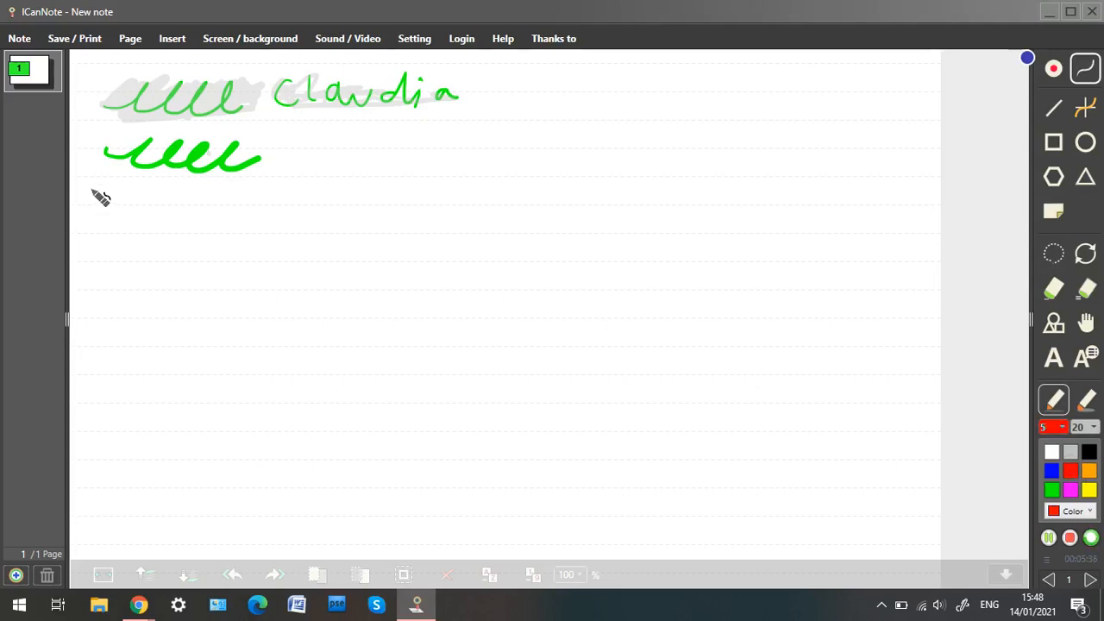
pyautogui.moveTo(94, 192); pyautogui.dragTo(517, 181)
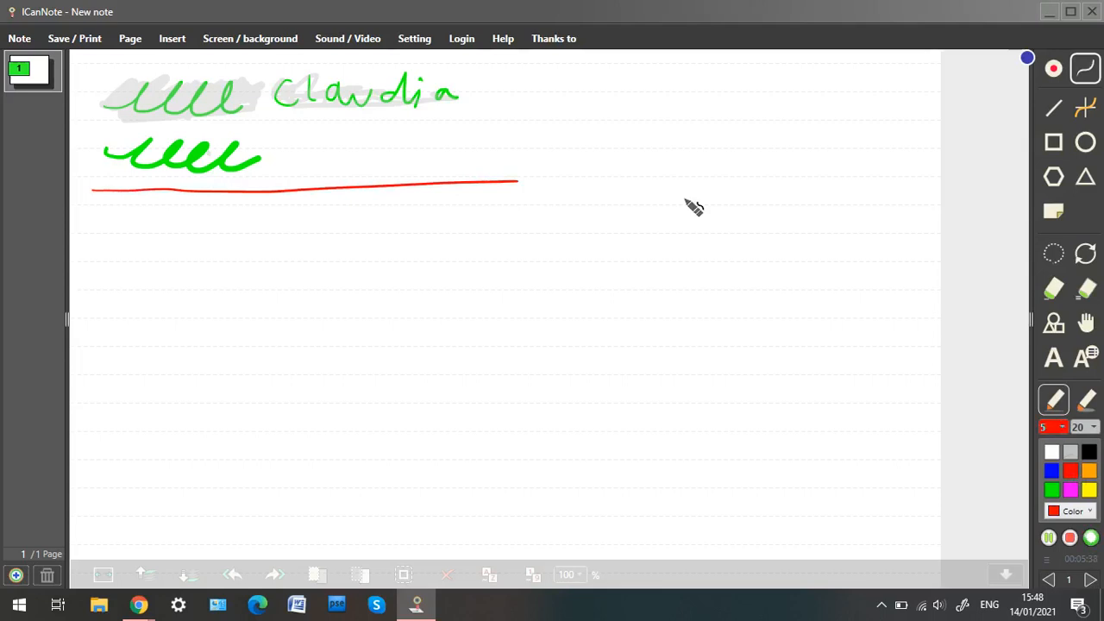
# Draw a long straight red line across the page with the Line tool, just below the freehand line.
pyautogui.click(1054, 112)
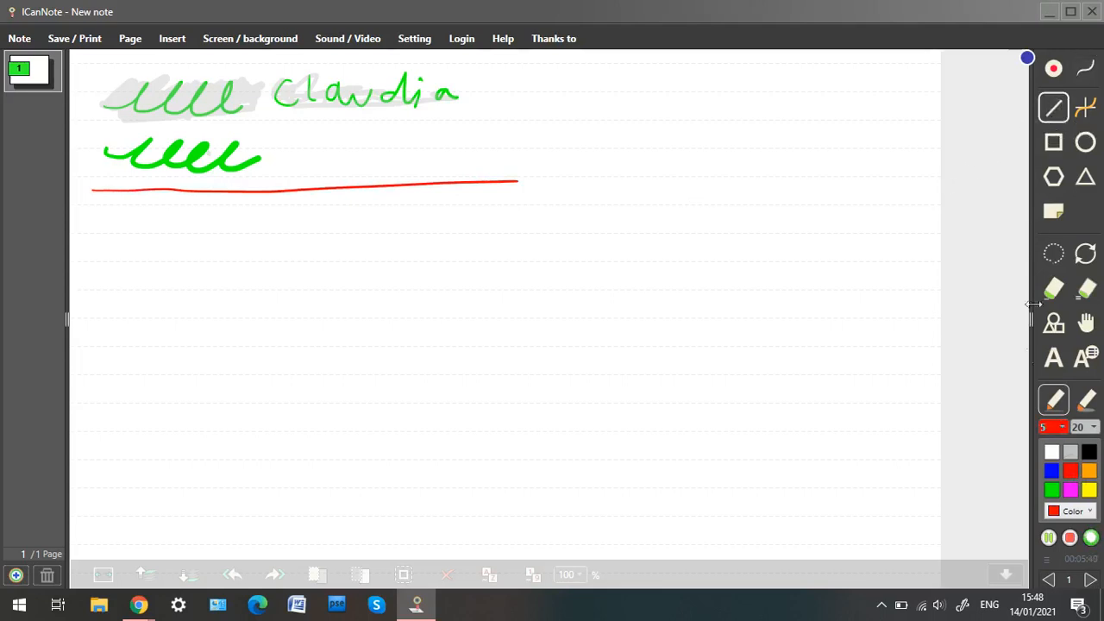
pyautogui.moveTo(96, 197); pyautogui.dragTo(921, 205)
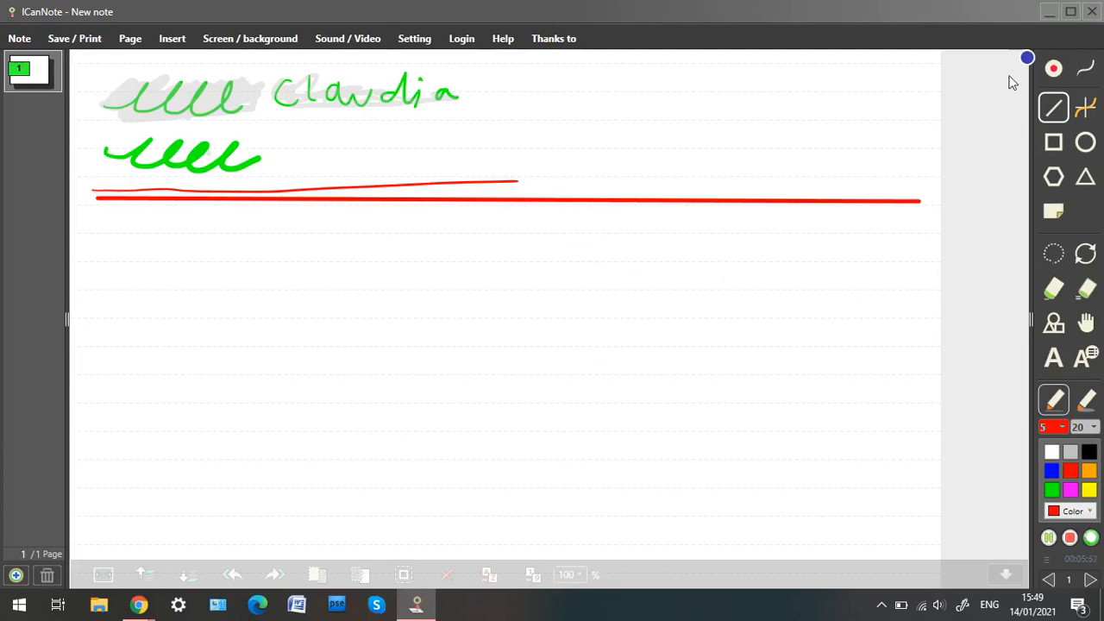
# Choose magenta and draw a rectangle and an ellipse to the right of the handwritten name.
pyautogui.click(1052, 145)
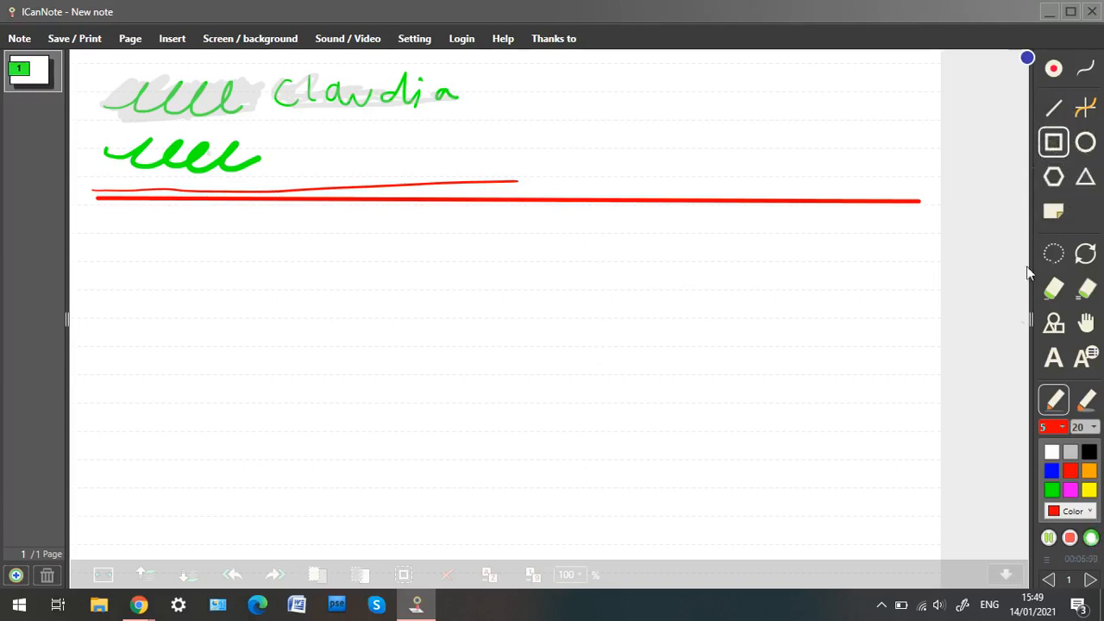
pyautogui.click(1072, 490)
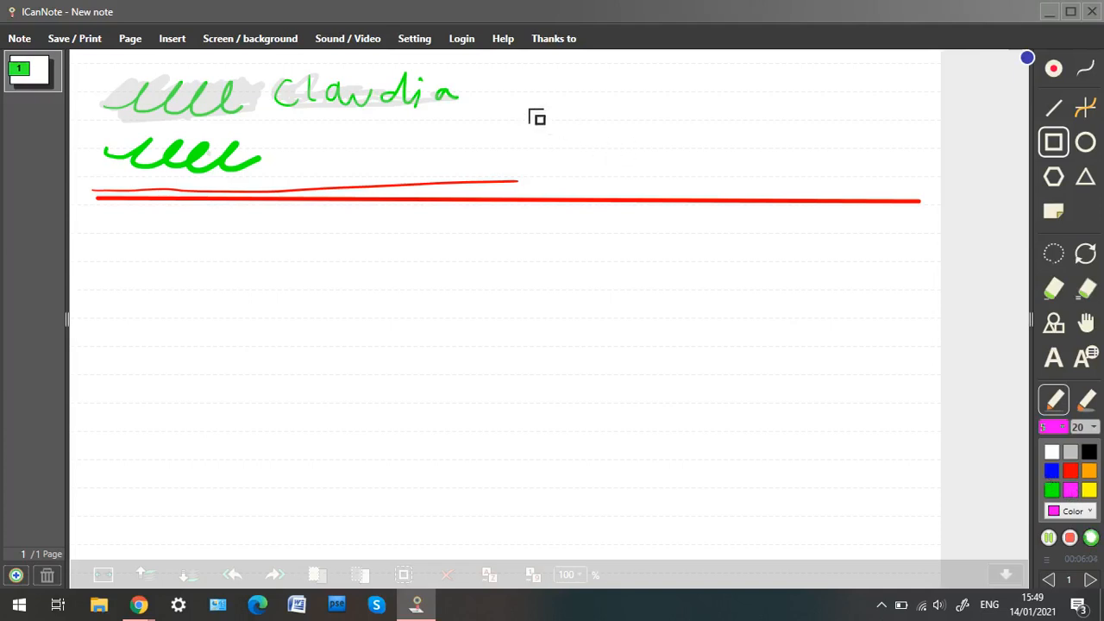
pyautogui.moveTo(493, 81); pyautogui.dragTo(562, 158)
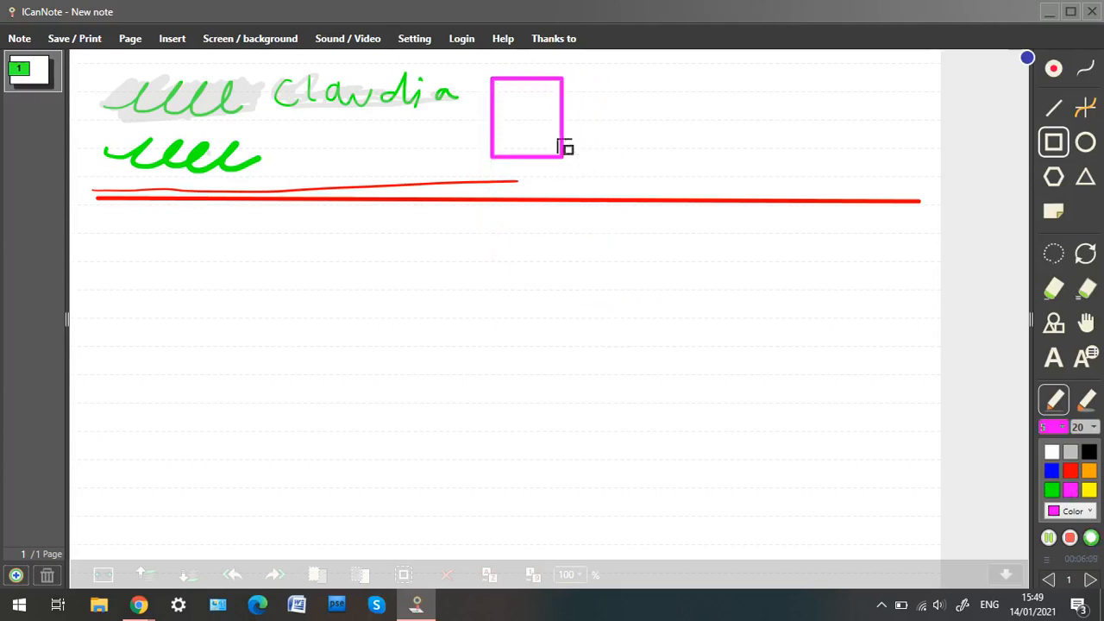
pyautogui.click(1085, 142)
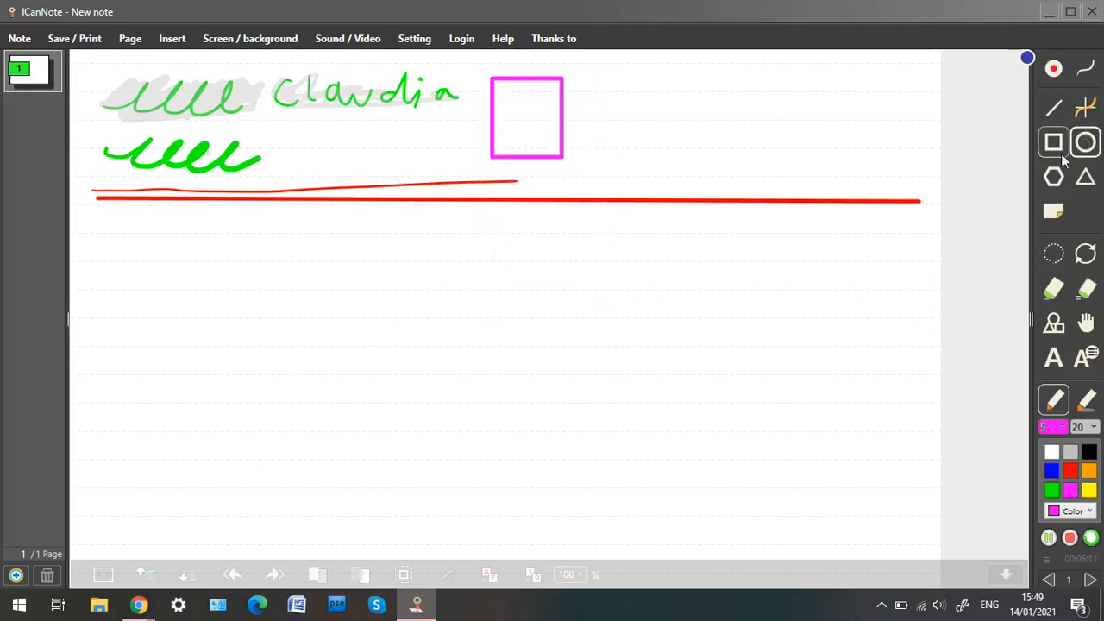
pyautogui.moveTo(585, 80); pyautogui.dragTo(659, 172)
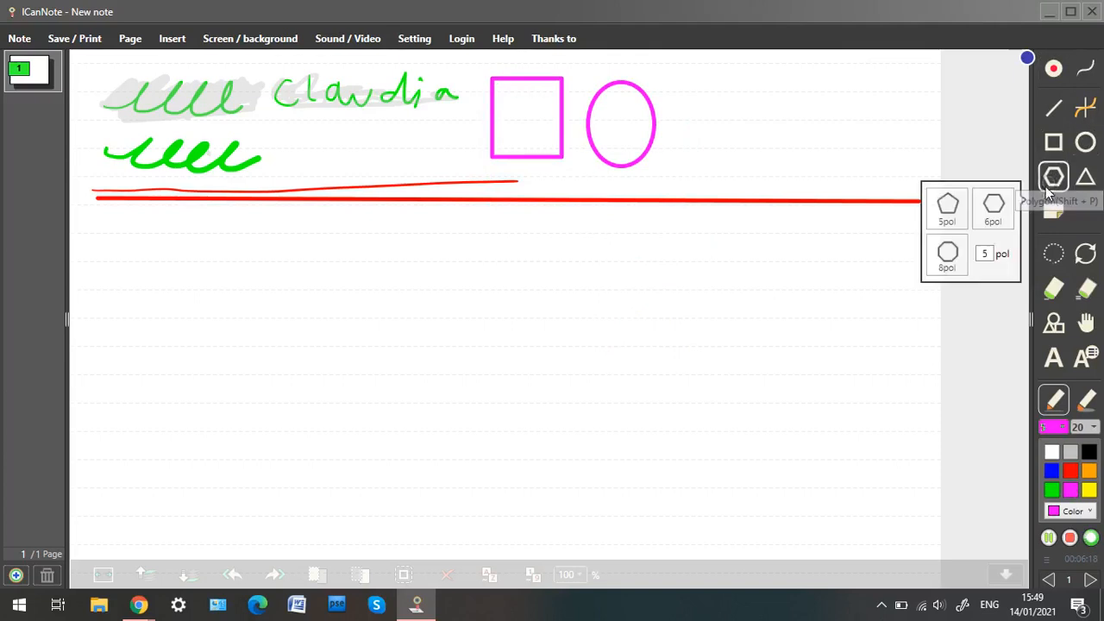
# Draw a five-sided polygon and a triangle next to the ellipse.
pyautogui.click(1053, 178)
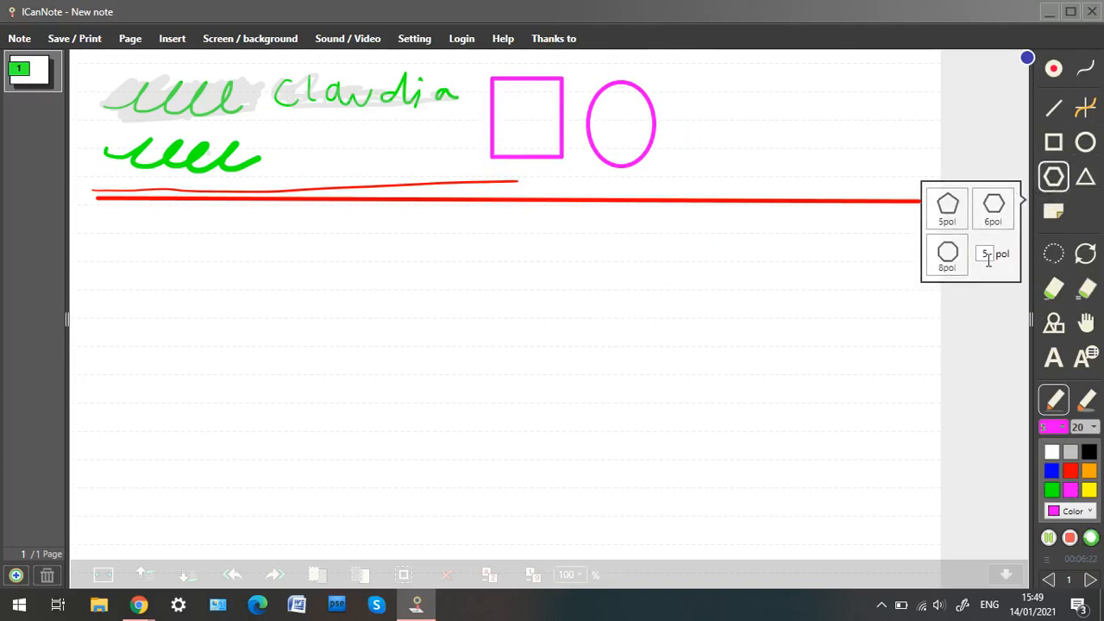
pyautogui.moveTo(684, 87); pyautogui.dragTo(781, 177)
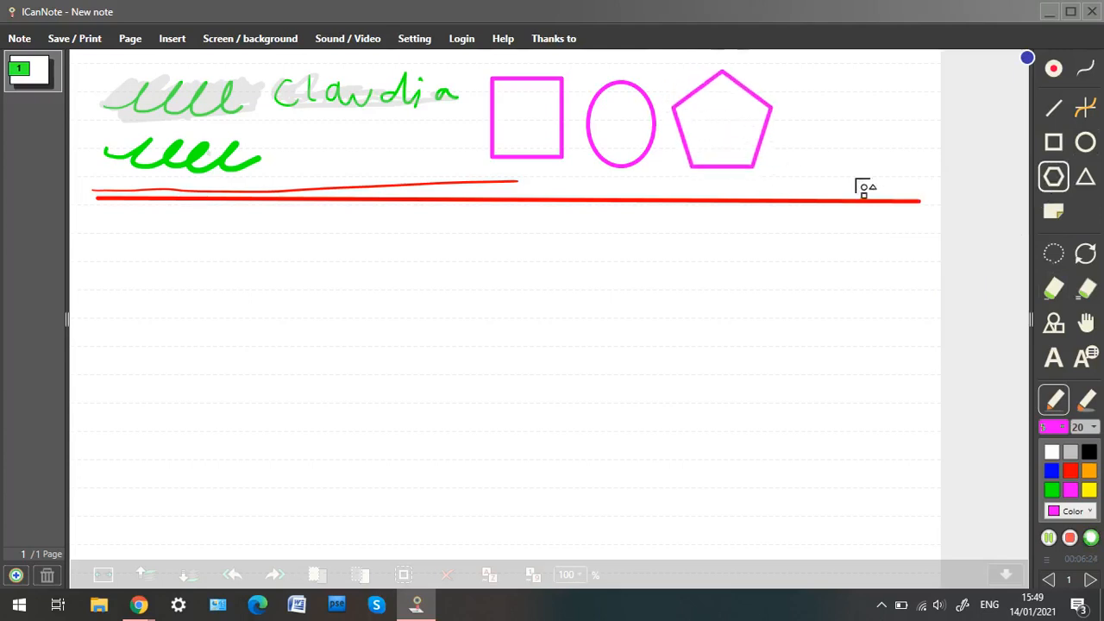
pyautogui.click(1085, 176)
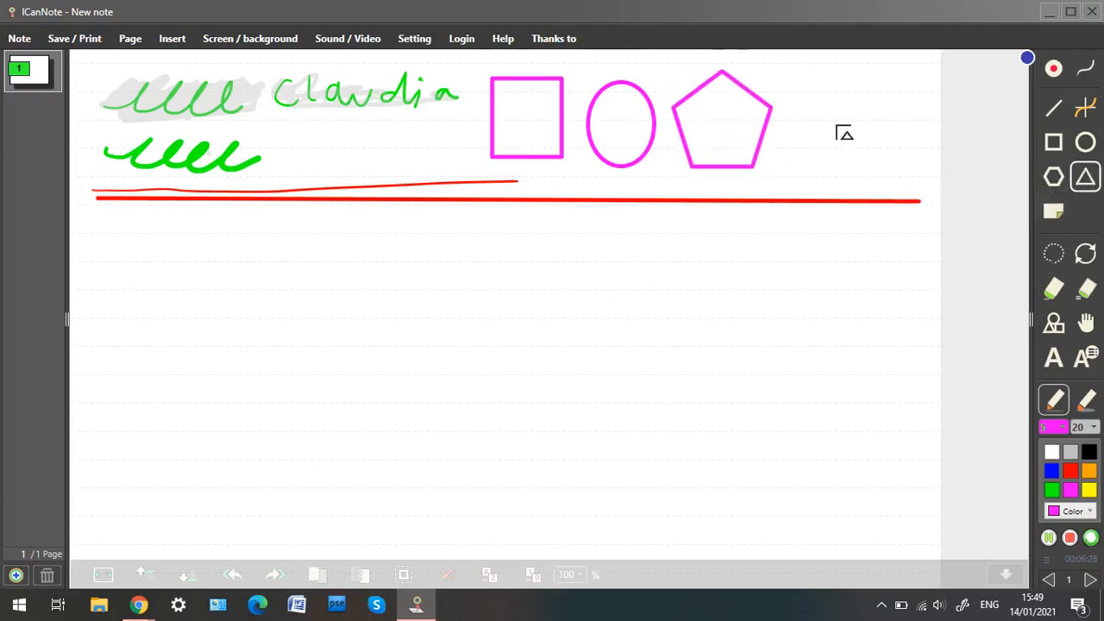
pyautogui.moveTo(792, 75); pyautogui.dragTo(897, 161)
# Draw two sticky notes side by side below the straight red line.
pyautogui.click(1052, 212)
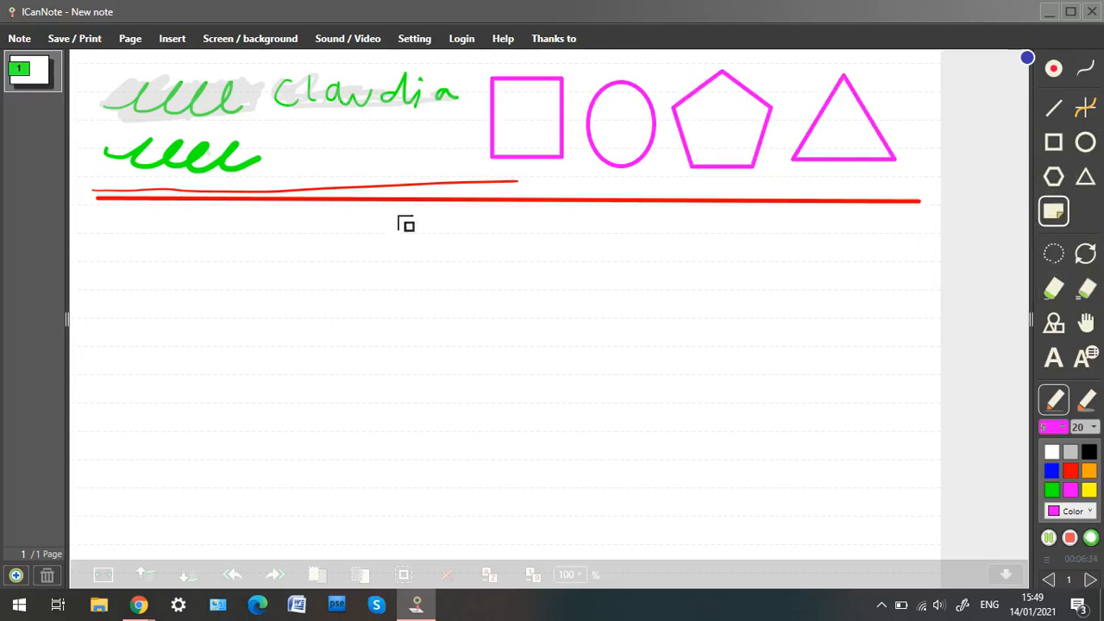
pyautogui.moveTo(97, 235); pyautogui.dragTo(234, 369)
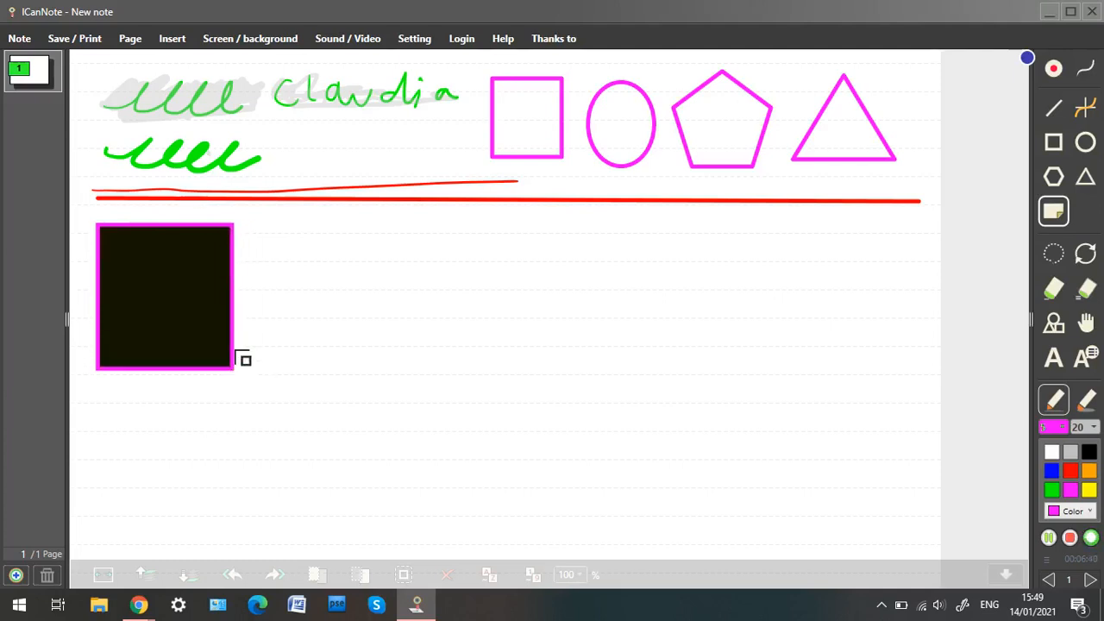
pyautogui.moveTo(258, 223); pyautogui.dragTo(397, 369)
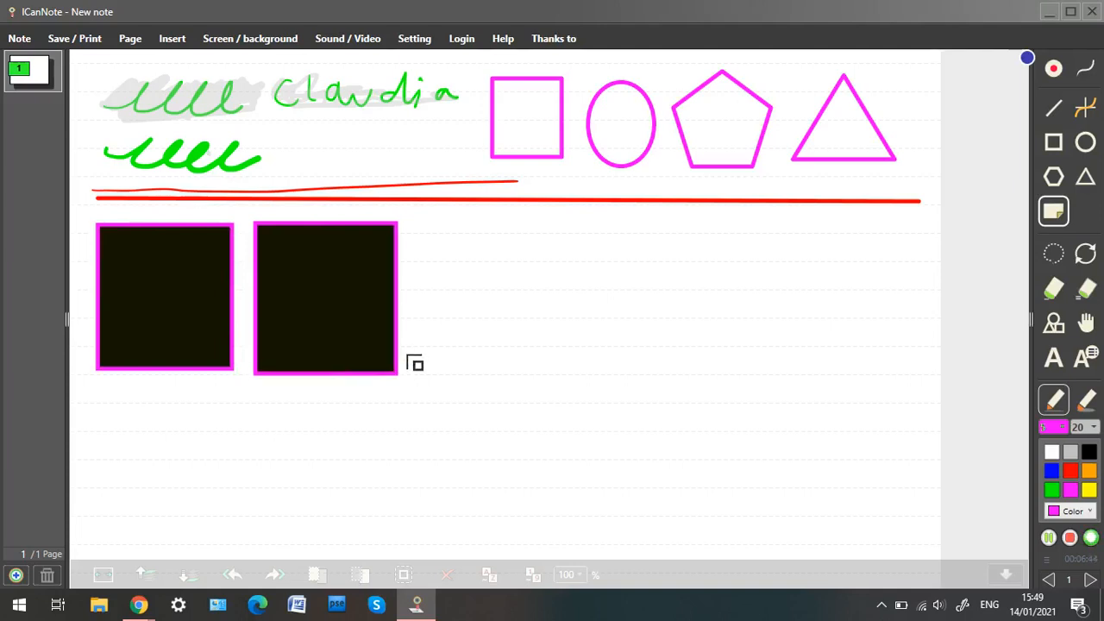
# Switch to green and draw a third sticky note beside the other two.
pyautogui.click(1051, 490)
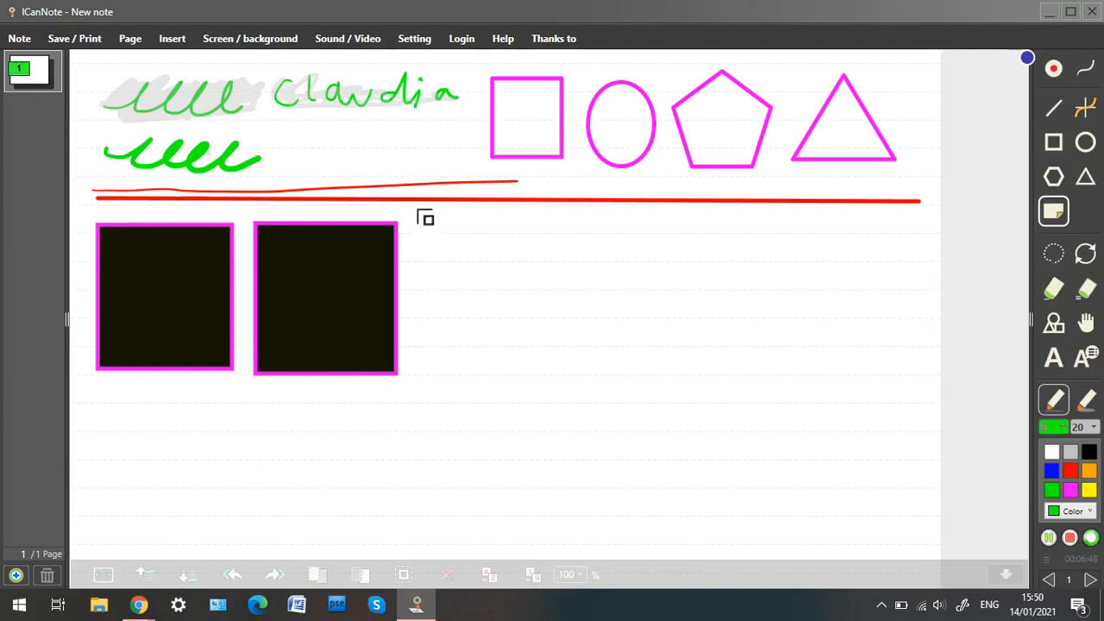
pyautogui.moveTo(423, 212); pyautogui.dragTo(585, 377)
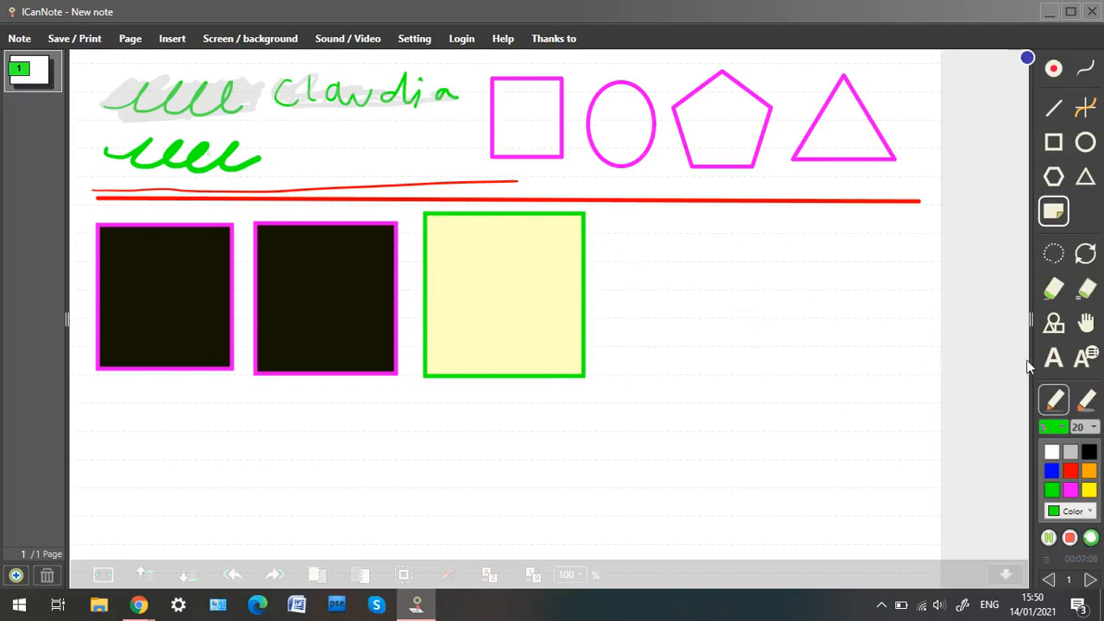
# Add the text 'hello' inside the yellow sticky note with the Text tool.
pyautogui.click(1053, 357)
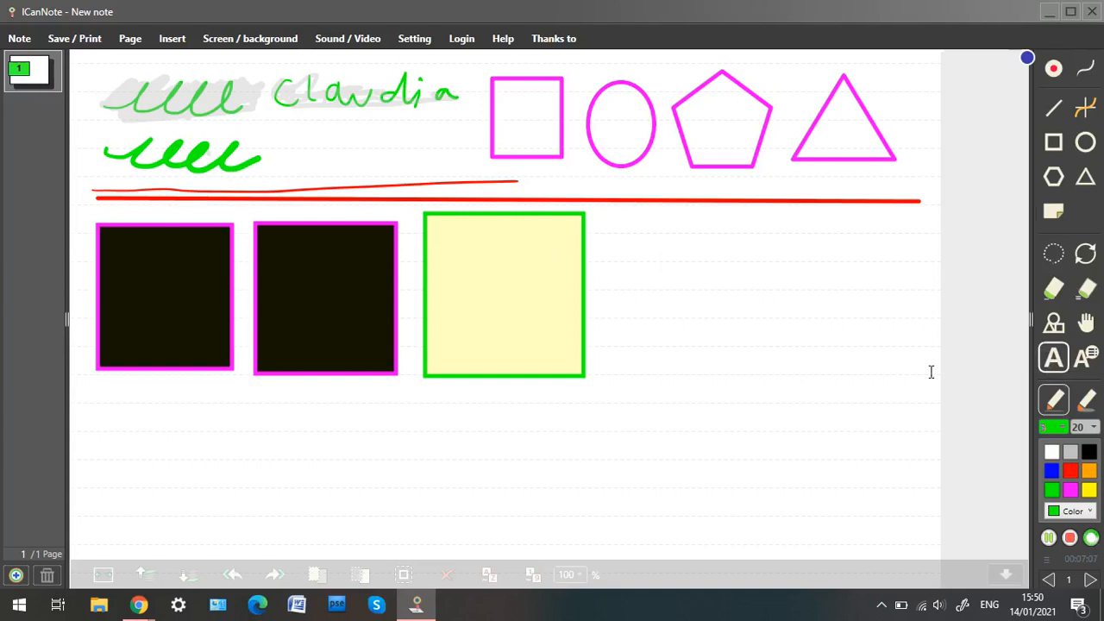
pyautogui.click(466, 248)
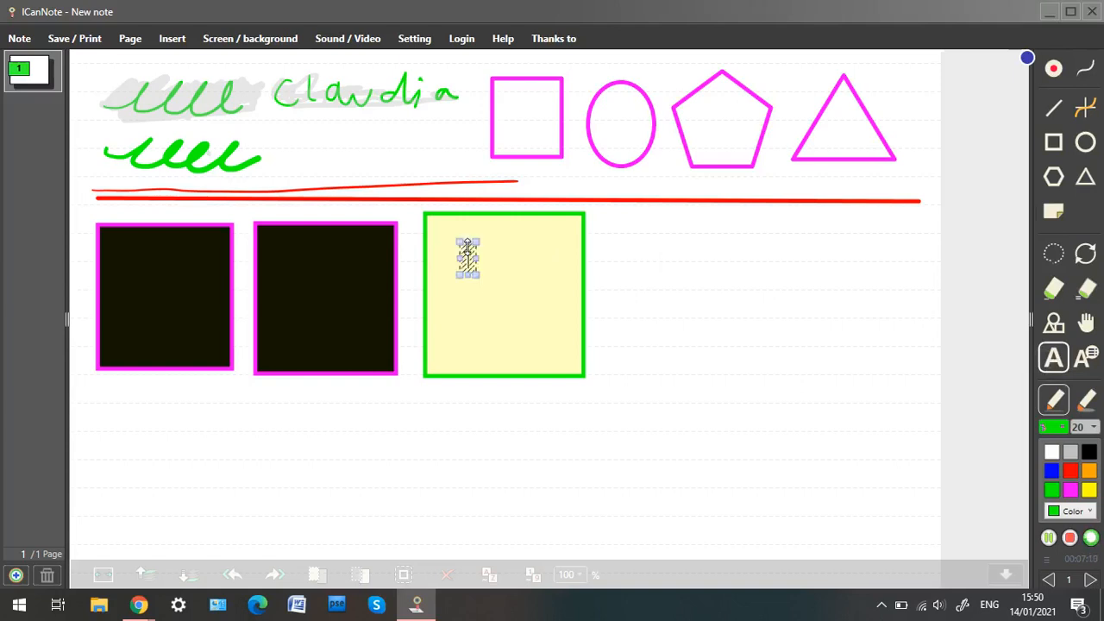
pyautogui.write('hello')
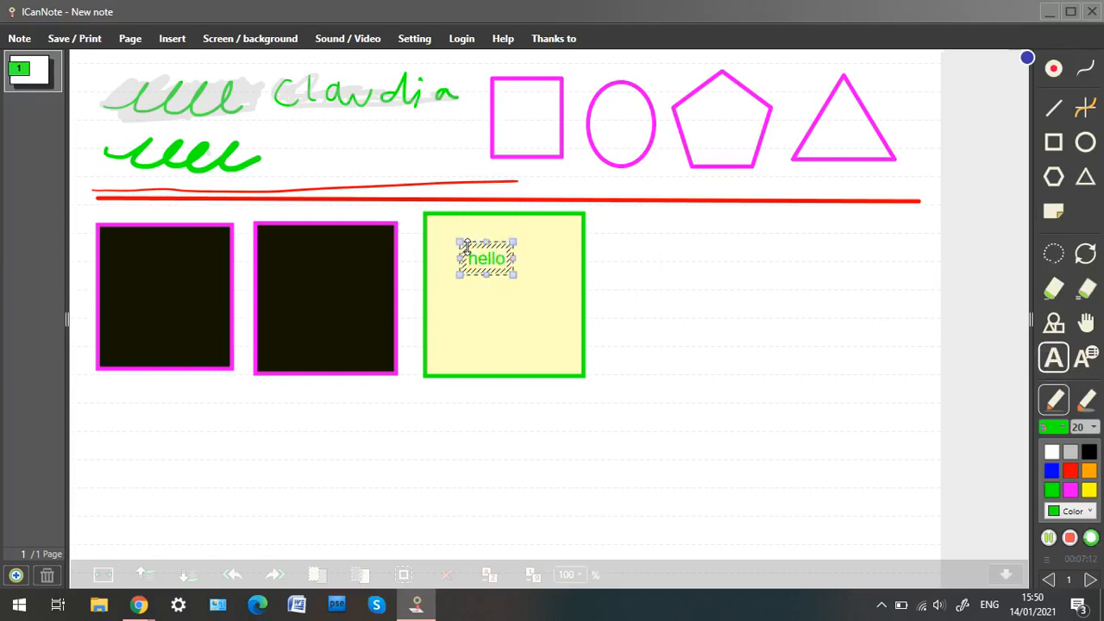
pyautogui.press('Return')
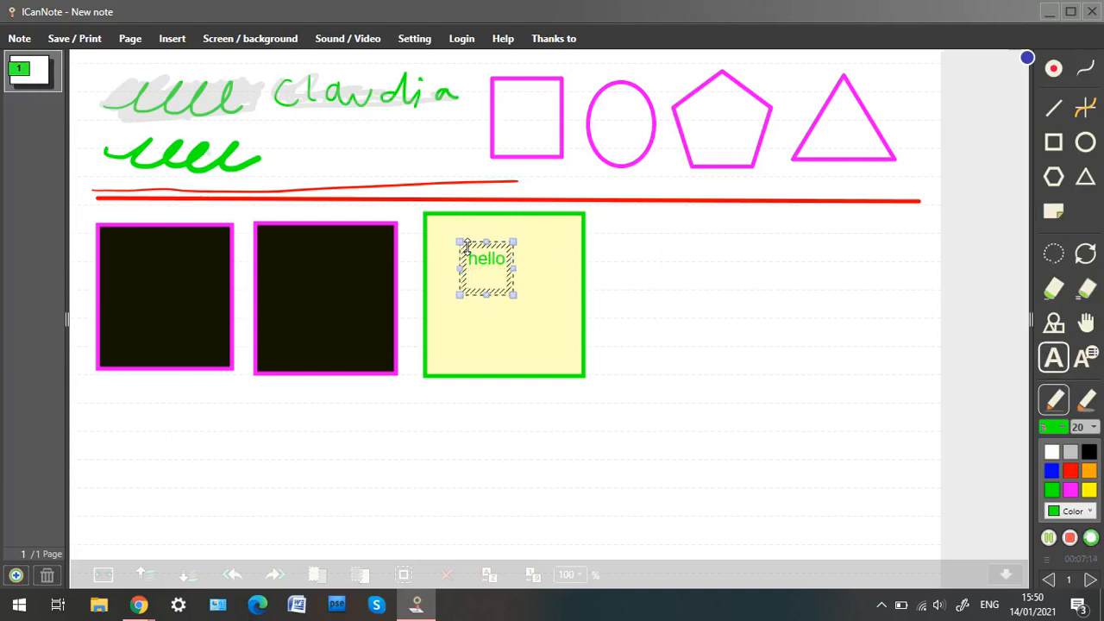
pyautogui.click(667, 294)
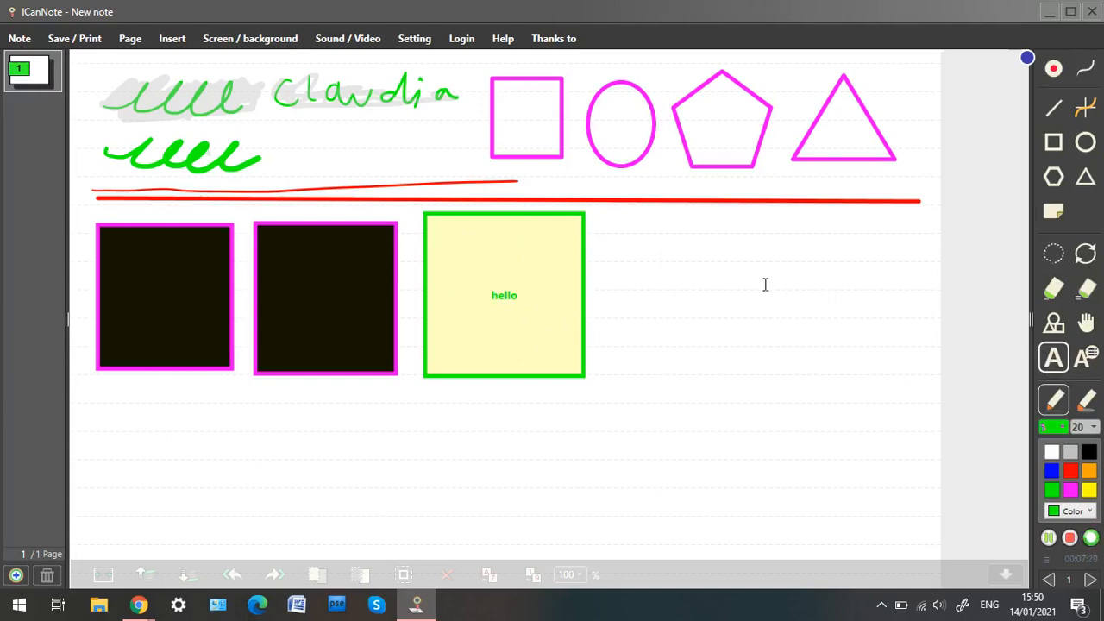
# Place a text box reading 'helloooo' to the right of the yellow sticky note.
pyautogui.click(622, 226)
pyautogui.write('helloooo')
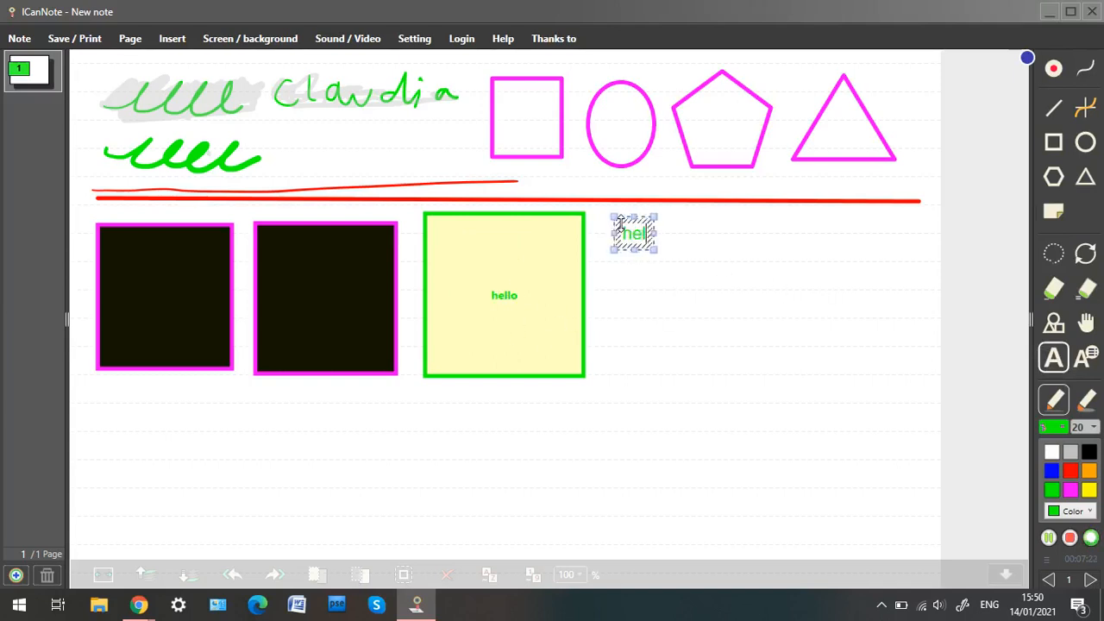
pyautogui.click(731, 307)
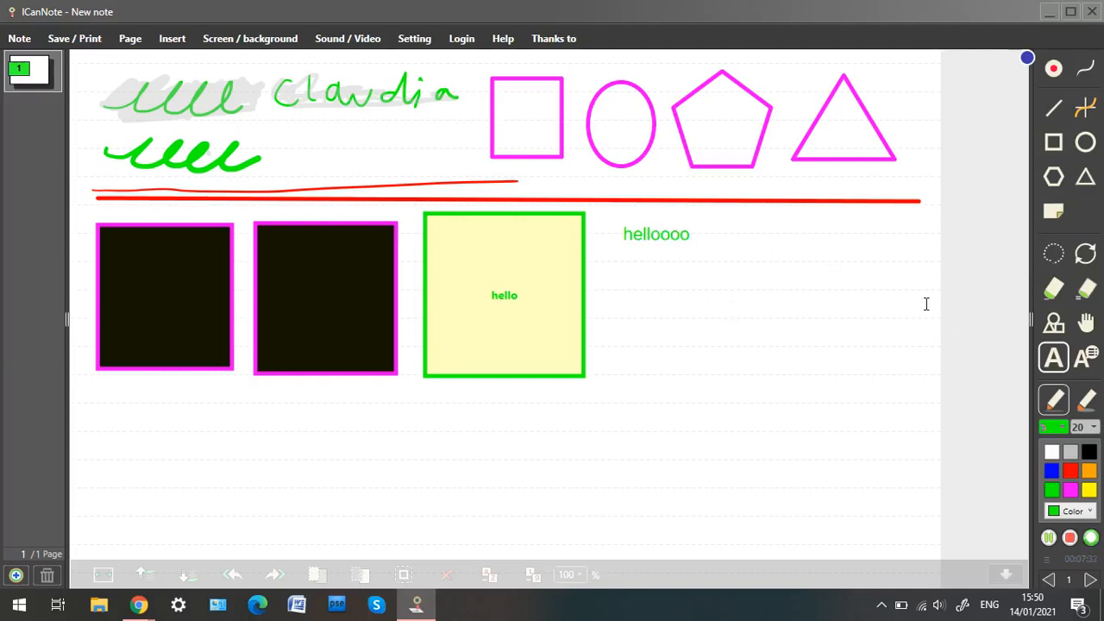
# Open the text font dialog and browse the available font styles.
pyautogui.click(1088, 361)
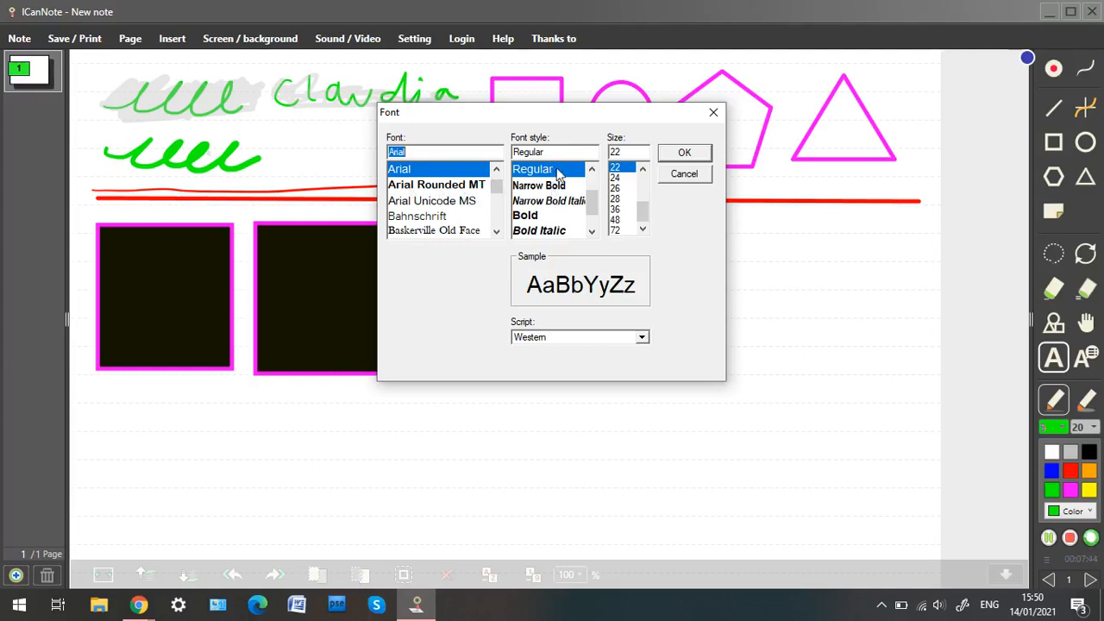
pyautogui.scroll(-2, 557, 214)
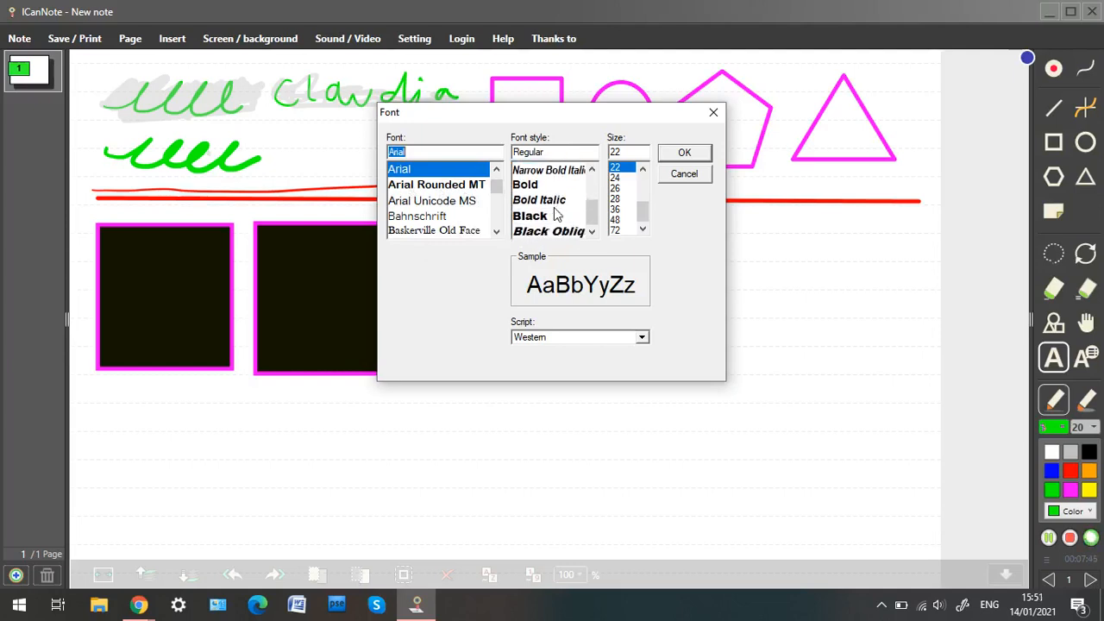
pyautogui.scroll(5, 557, 214)
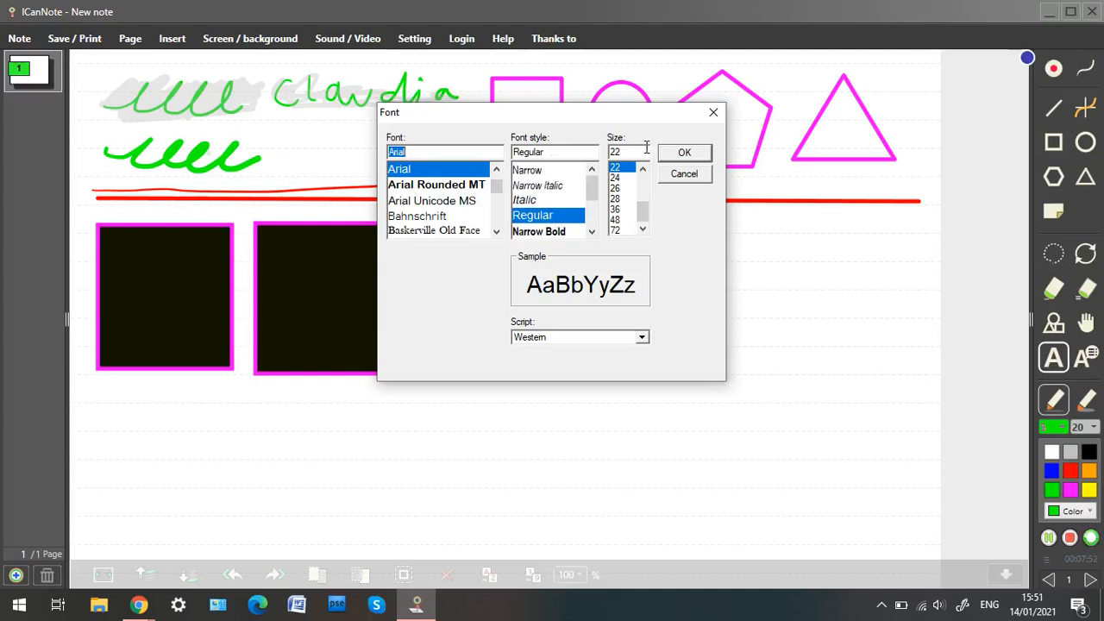
pyautogui.click(684, 154)
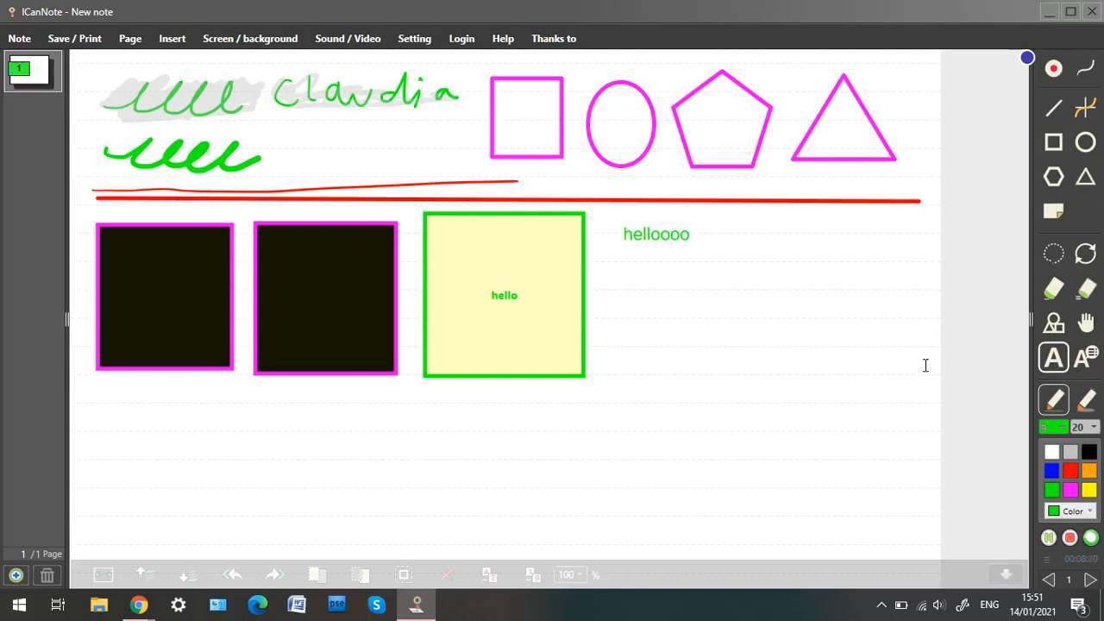
# Erase the right part of the thicker green squiggle with the eraser.
pyautogui.click(1056, 293)
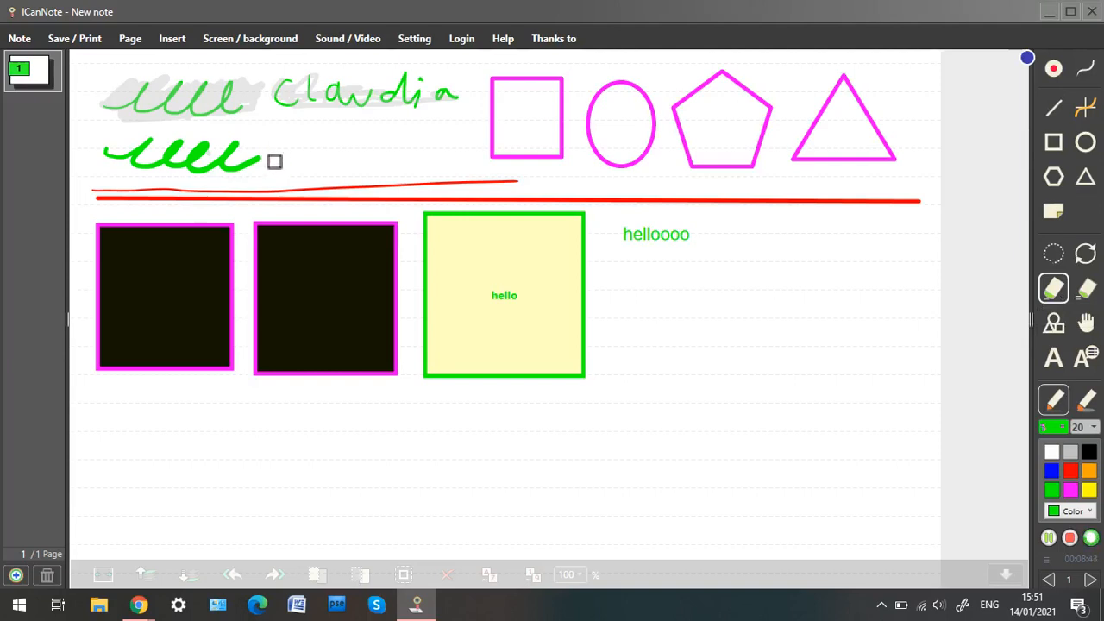
pyautogui.moveTo(271, 165); pyautogui.dragTo(267, 172)
pyautogui.moveTo(258, 162)
pyautogui.mouseDown()
pyautogui.moveTo(233, 175)
pyautogui.moveTo(236, 148)
pyautogui.moveTo(232, 178)
pyautogui.moveTo(206, 175)
pyautogui.moveTo(227, 172)
pyautogui.mouseUp()
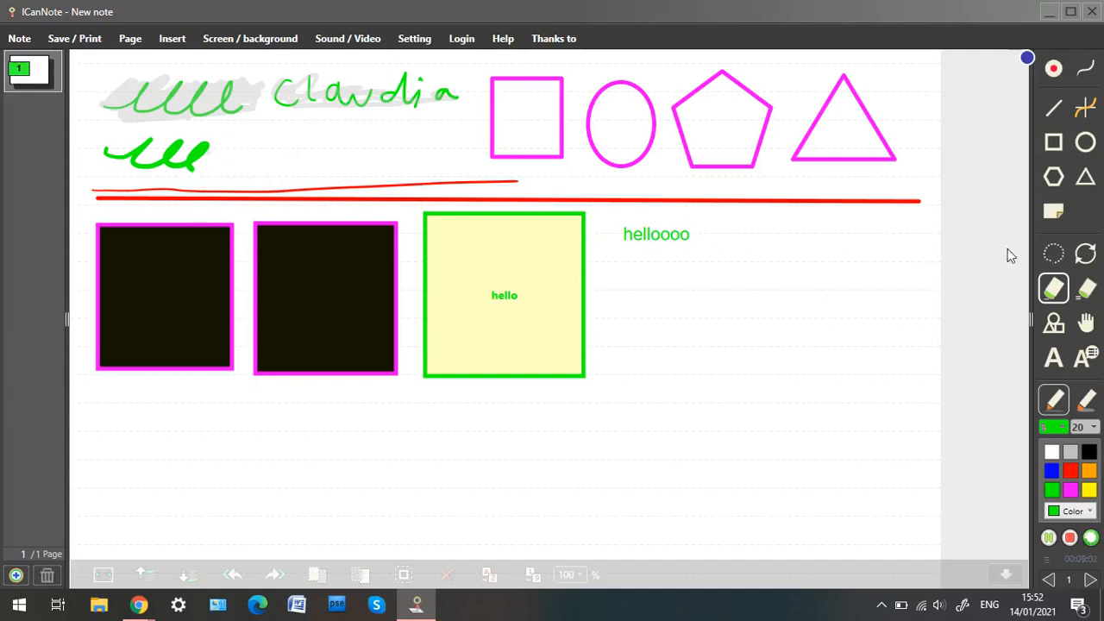
# Remove the squiggles, handwritten name and thin red line with the object eraser.
pyautogui.click(1090, 295)
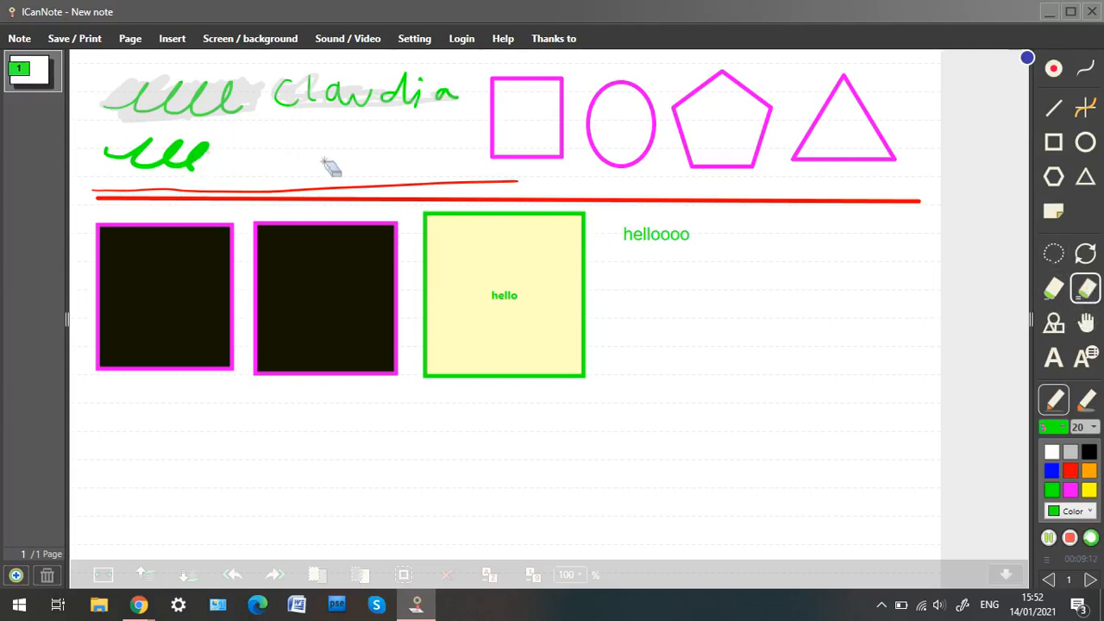
pyautogui.moveTo(176, 131)
pyautogui.mouseDown()
pyautogui.moveTo(291, 135)
pyautogui.moveTo(330, 95)
pyautogui.moveTo(414, 83)
pyautogui.moveTo(446, 108)
pyautogui.moveTo(451, 173)
pyautogui.moveTo(465, 188)
pyautogui.mouseUp()
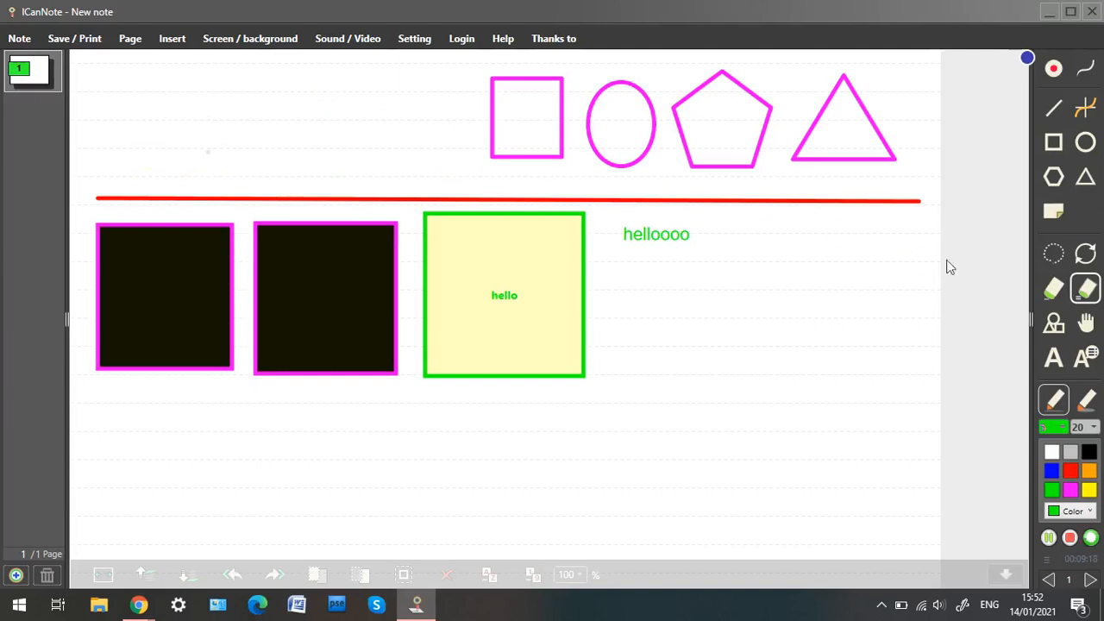
# Draw a green freehand squiggle with the pen above the red line, left of the pink square.
pyautogui.click(1050, 298)
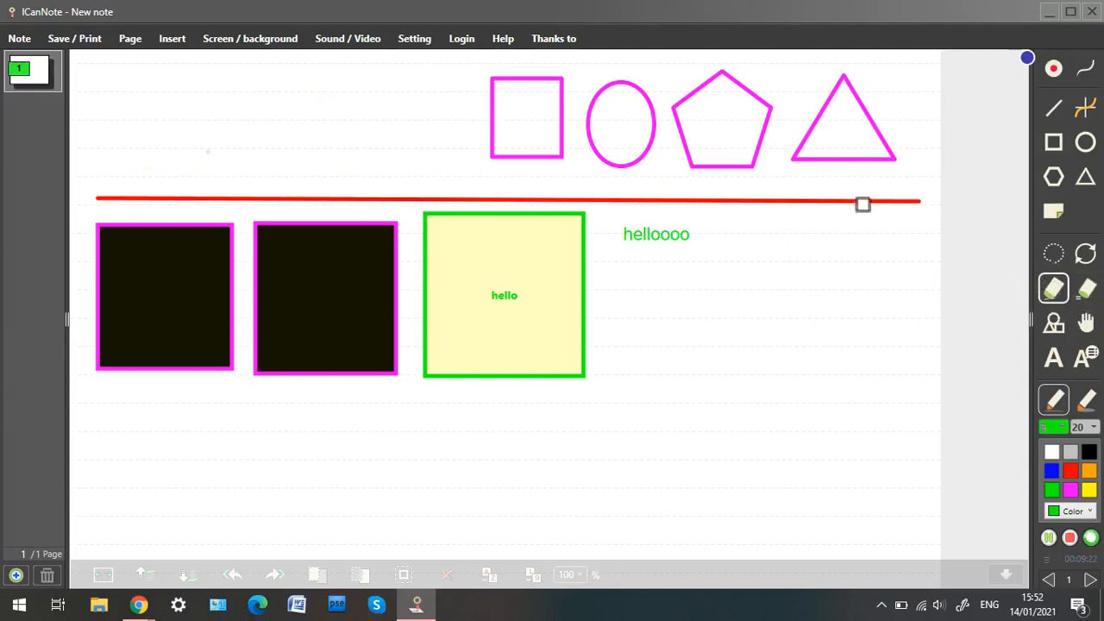
pyautogui.click(1053, 252)
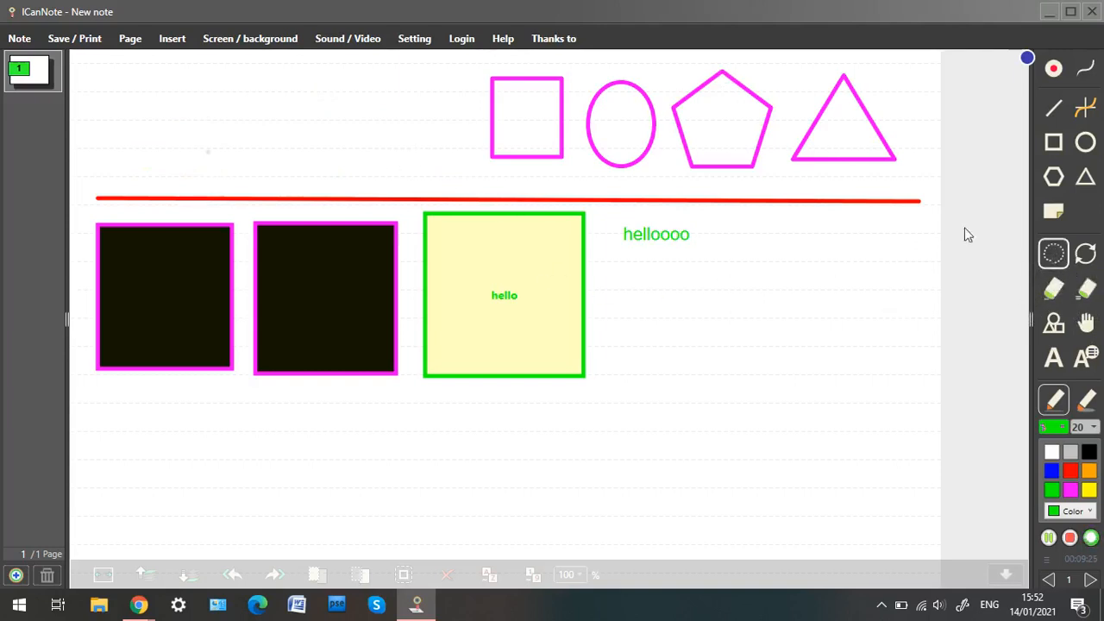
pyautogui.click(1085, 68)
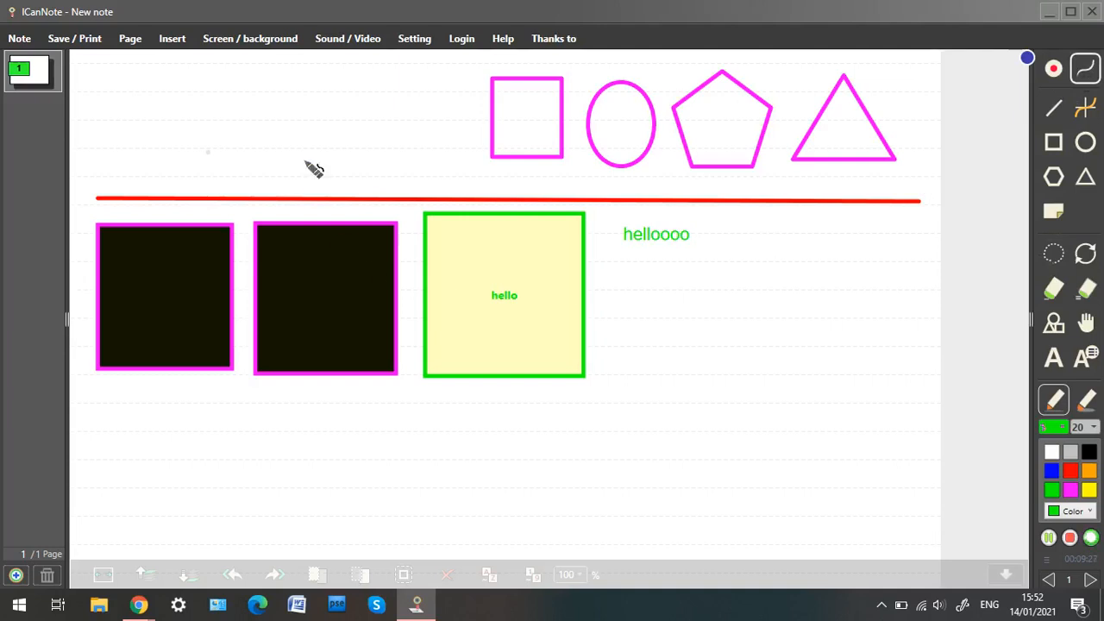
pyautogui.moveTo(292, 136)
pyautogui.mouseDown()
pyautogui.moveTo(340, 152)
pyautogui.moveTo(400, 131)
pyautogui.mouseUp()
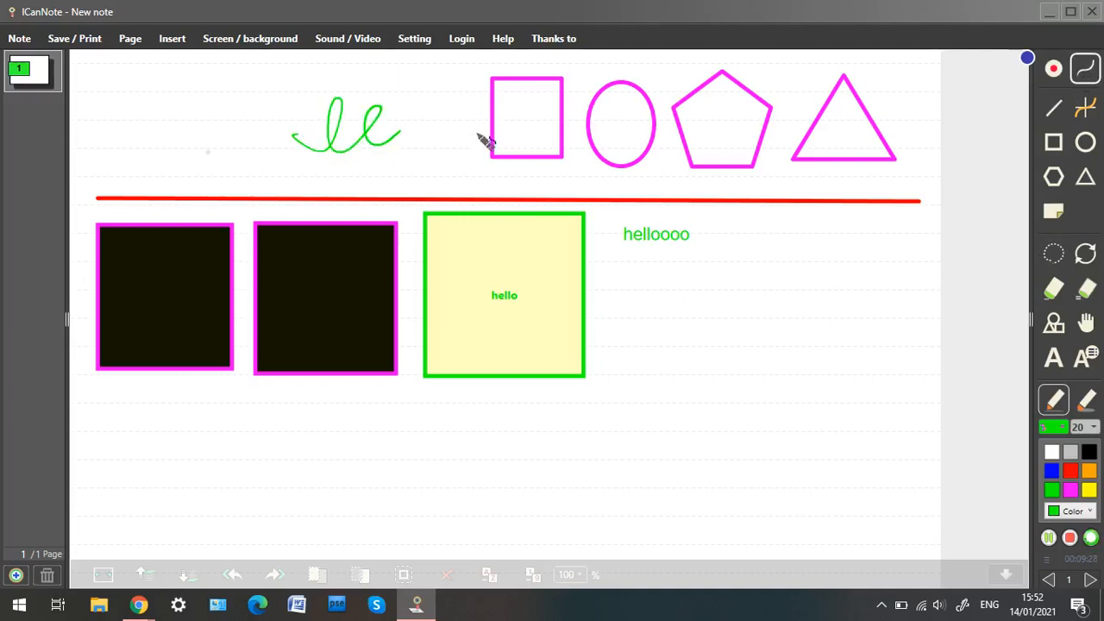
# Clear the page by selecting and deleting the squiggle, shapes, boxes, sticky note and text, and then the red line.
pyautogui.click(1054, 256)
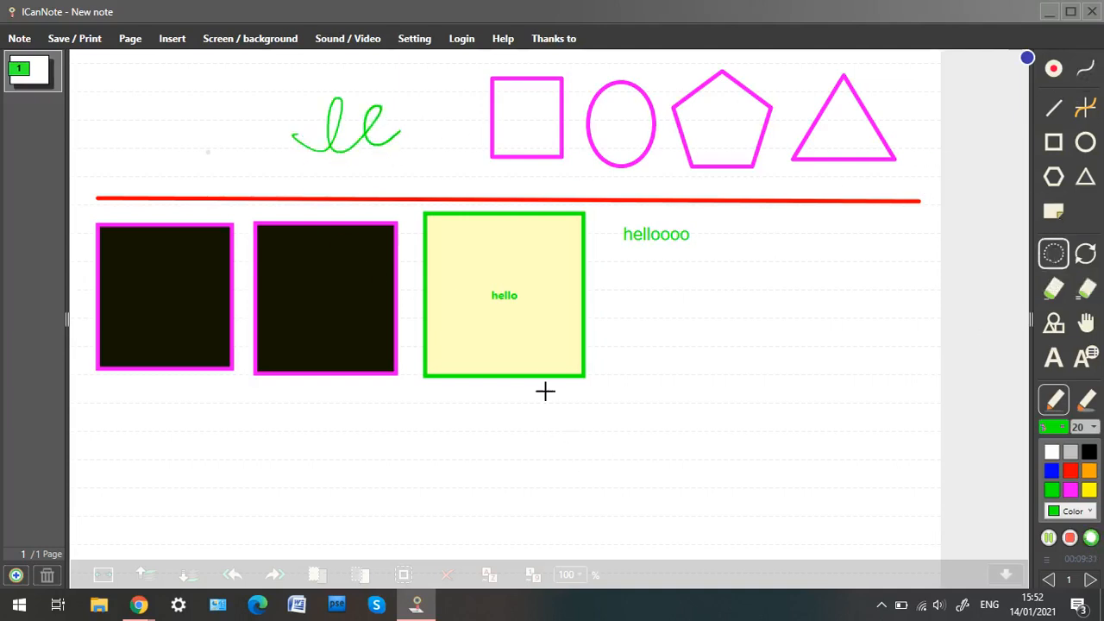
pyautogui.moveTo(571, 434)
pyautogui.mouseDown()
pyautogui.moveTo(434, 451)
pyautogui.moveTo(167, 423)
pyautogui.moveTo(85, 251)
pyautogui.moveTo(212, 99)
pyautogui.moveTo(505, 37)
pyautogui.moveTo(739, 49)
pyautogui.moveTo(912, 91)
pyautogui.moveTo(939, 216)
pyautogui.moveTo(816, 374)
pyautogui.moveTo(655, 434)
pyautogui.moveTo(566, 436)
pyautogui.moveTo(560, 423)
pyautogui.mouseUp()
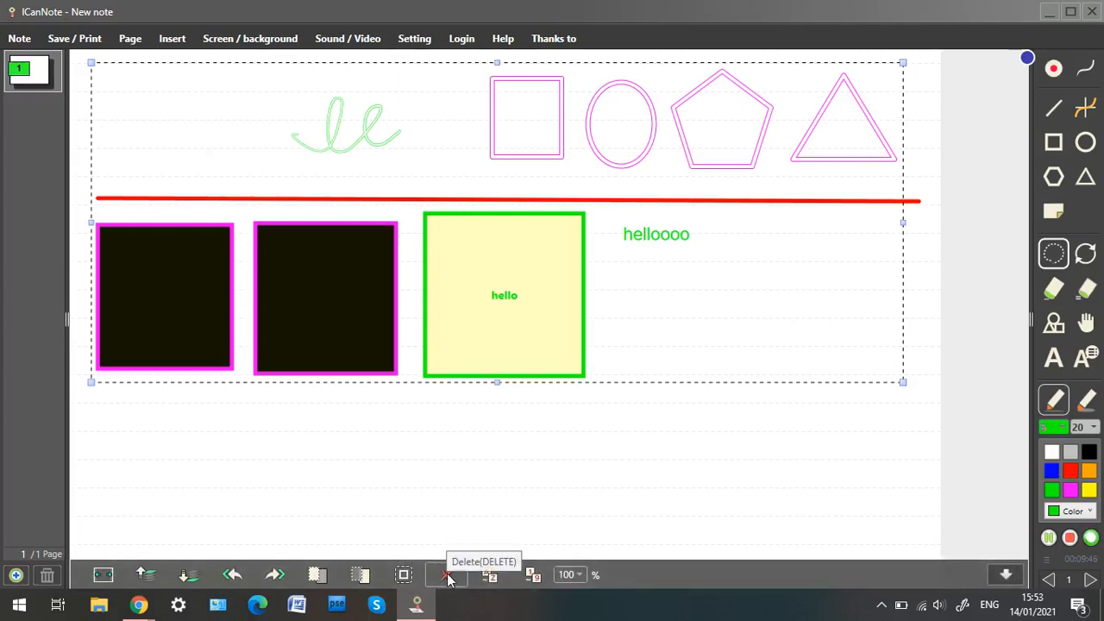
pyautogui.click(446, 576)
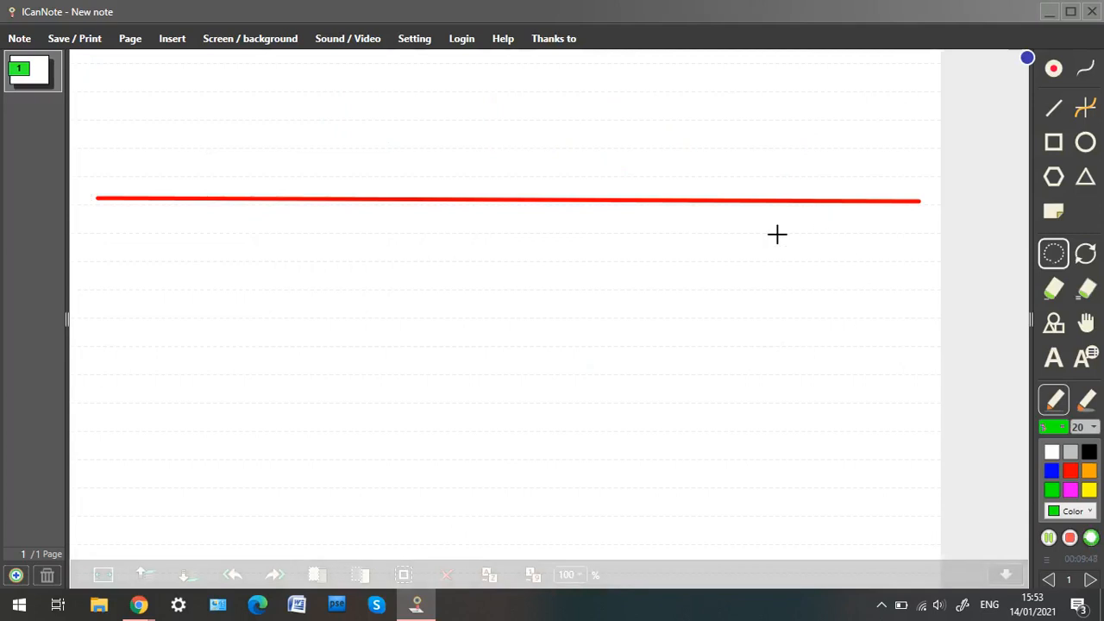
pyautogui.moveTo(731, 252)
pyautogui.mouseDown()
pyautogui.moveTo(324, 273)
pyautogui.moveTo(74, 181)
pyautogui.moveTo(651, 95)
pyautogui.moveTo(954, 175)
pyautogui.moveTo(833, 255)
pyautogui.moveTo(707, 253)
pyautogui.moveTo(690, 264)
pyautogui.mouseUp()
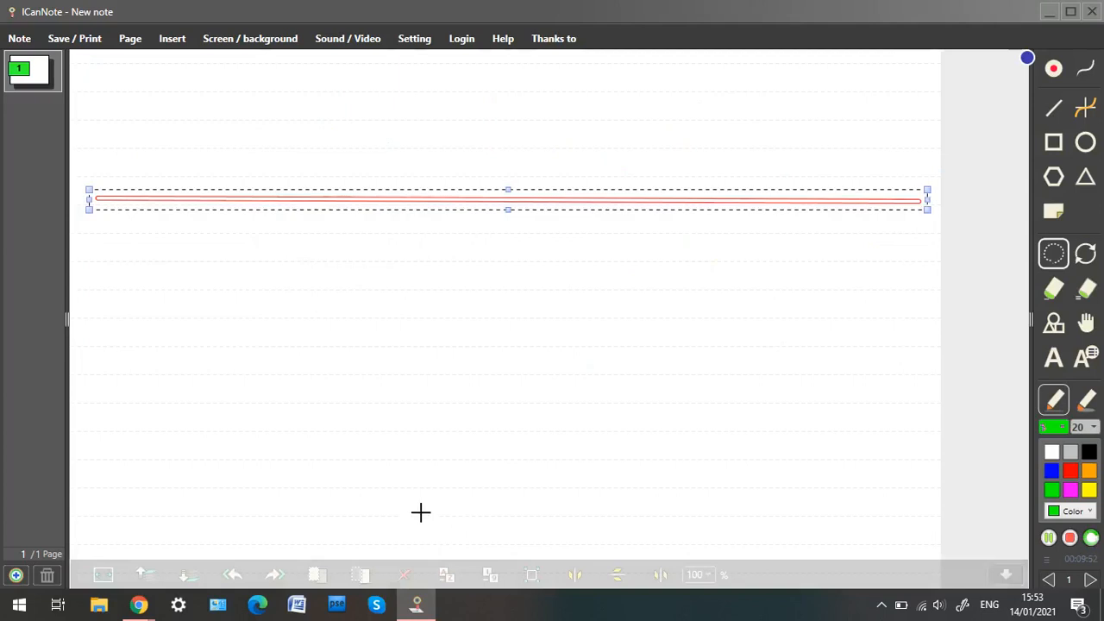
pyautogui.click(405, 576)
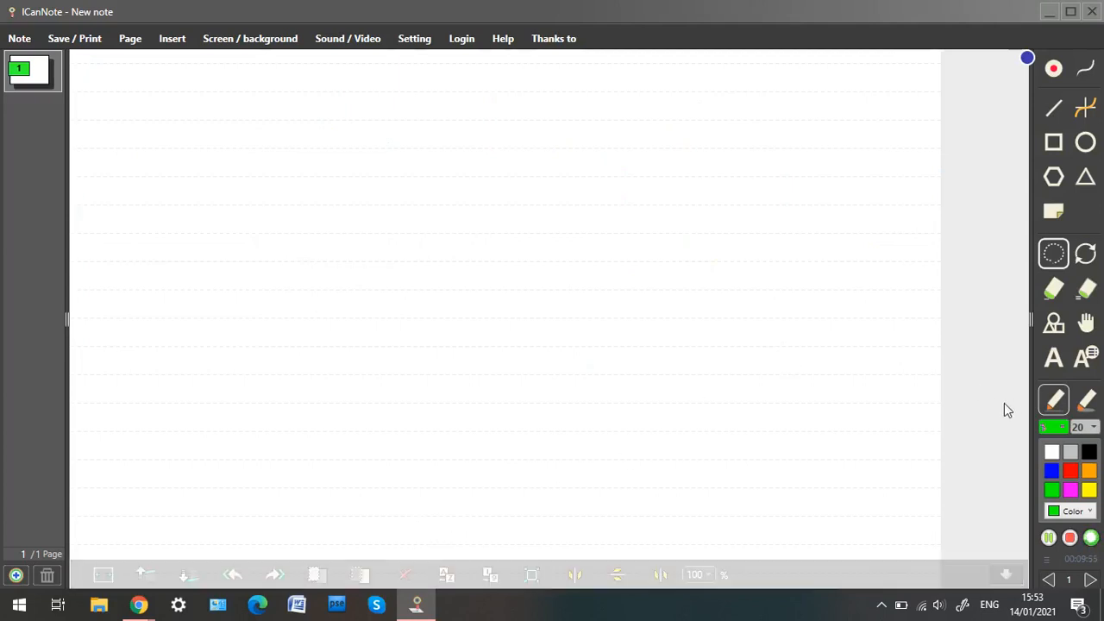